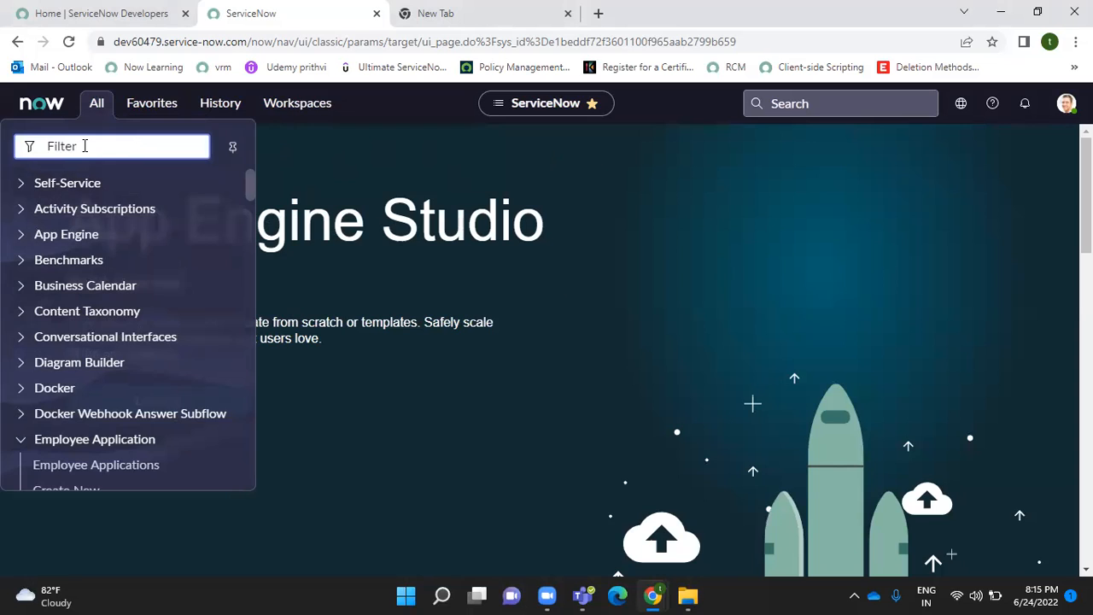
- Filter the navigator on 'users', open the 643-record Users list, and start a new user
text(user)
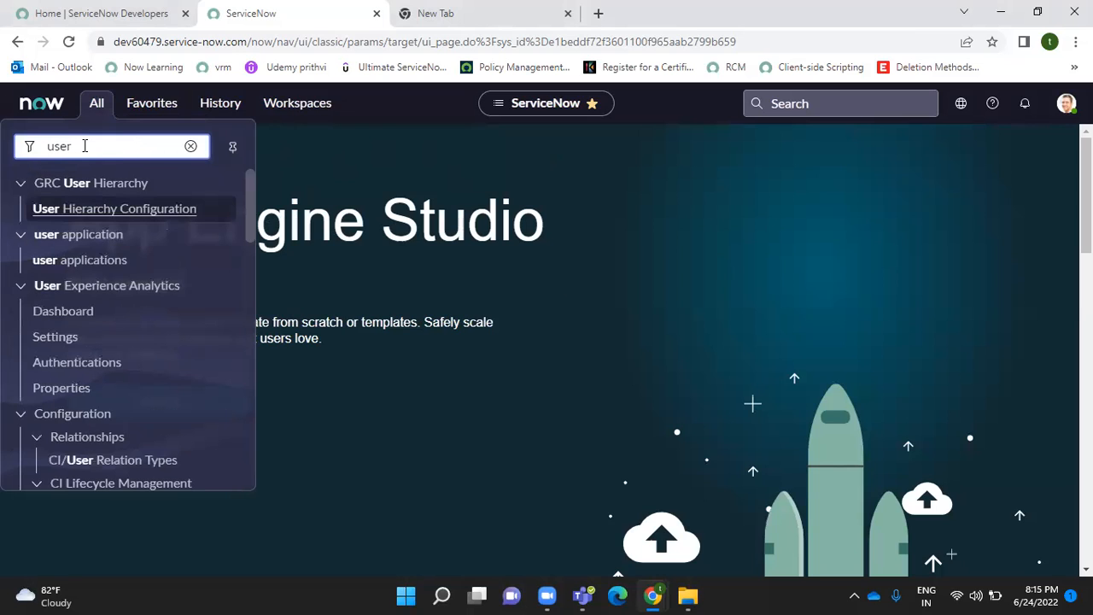
text(s)
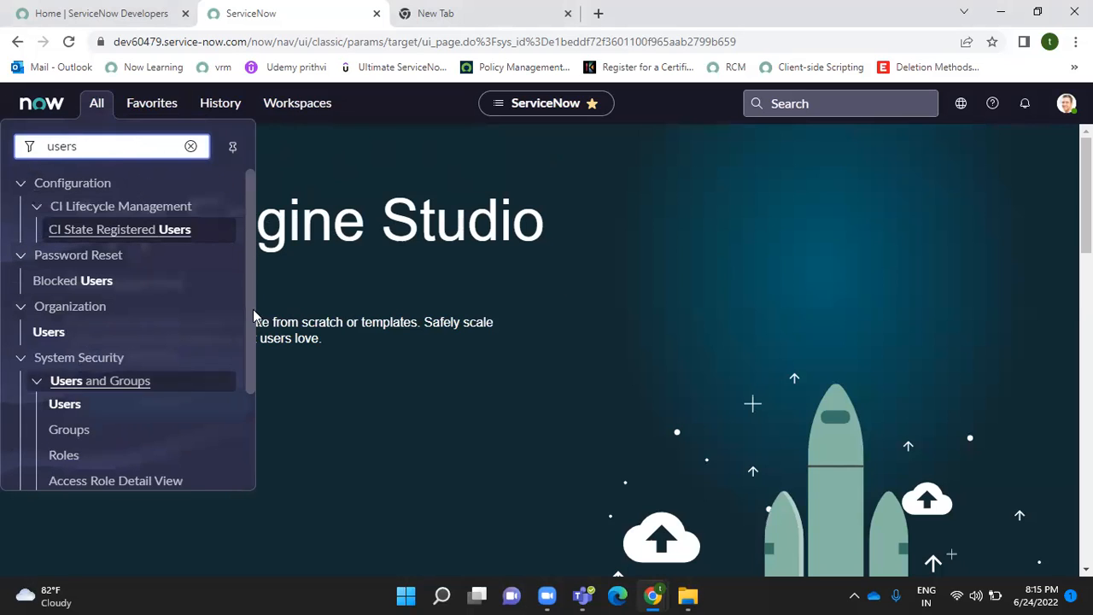
scroll(249, 231, down, 2)
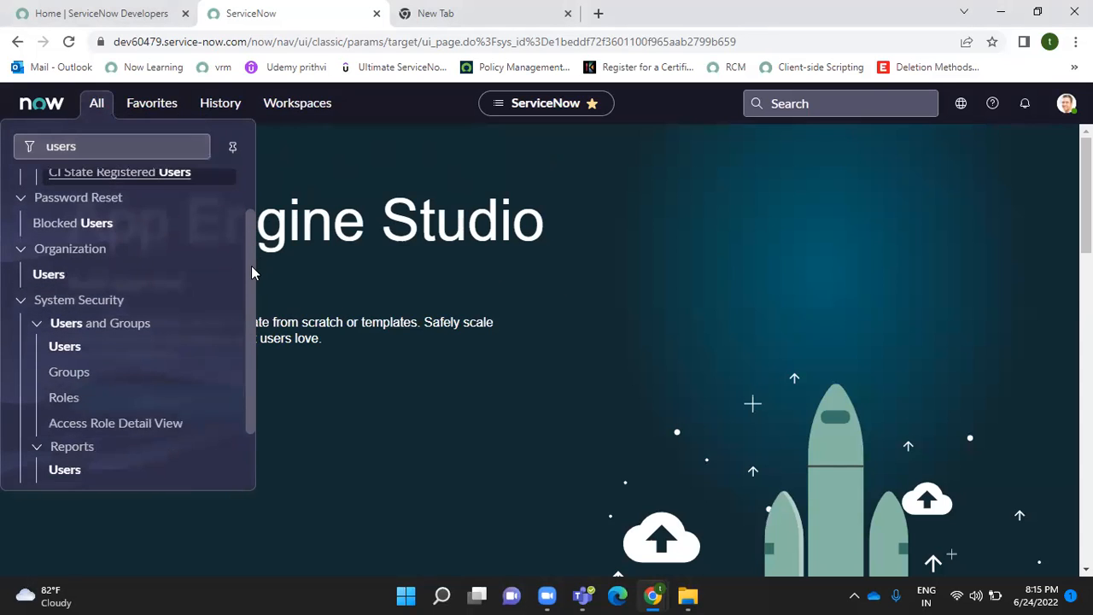
drag(252, 292, 253, 288)
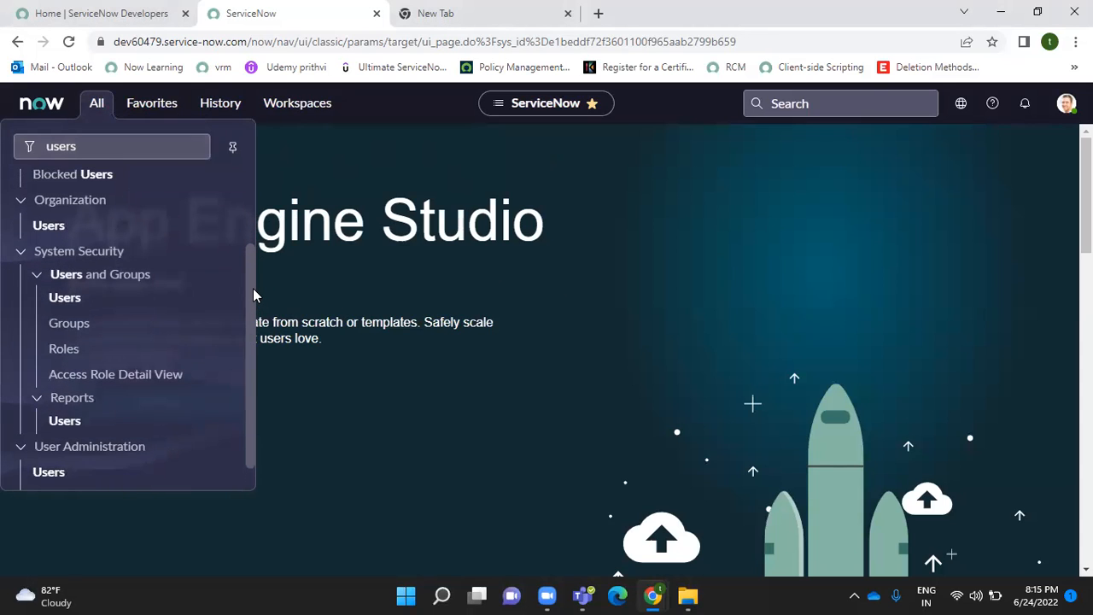
click(66, 298)
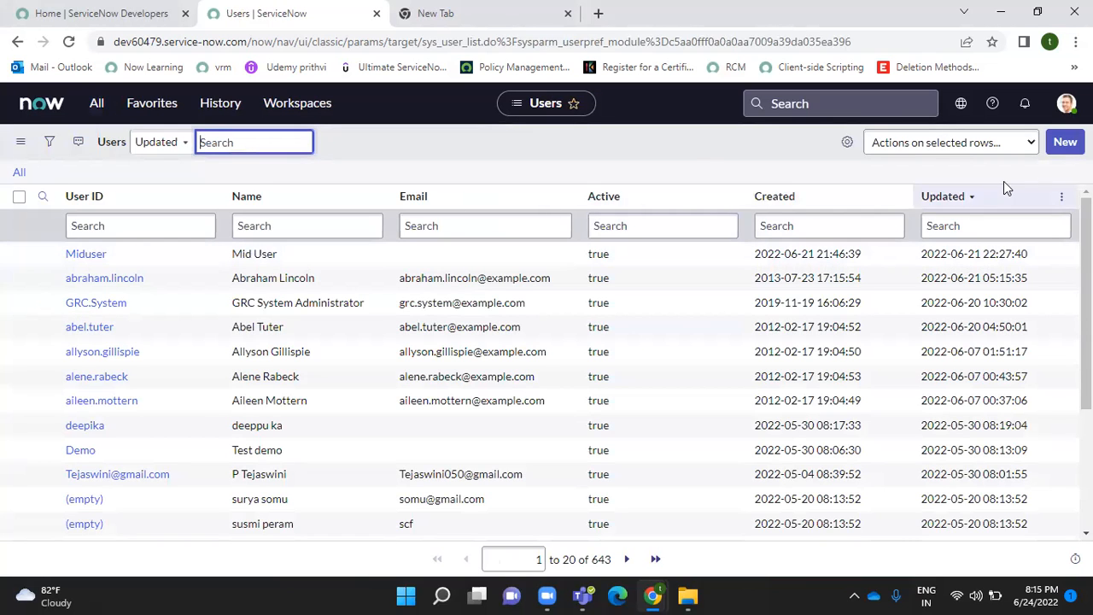
click(1065, 141)
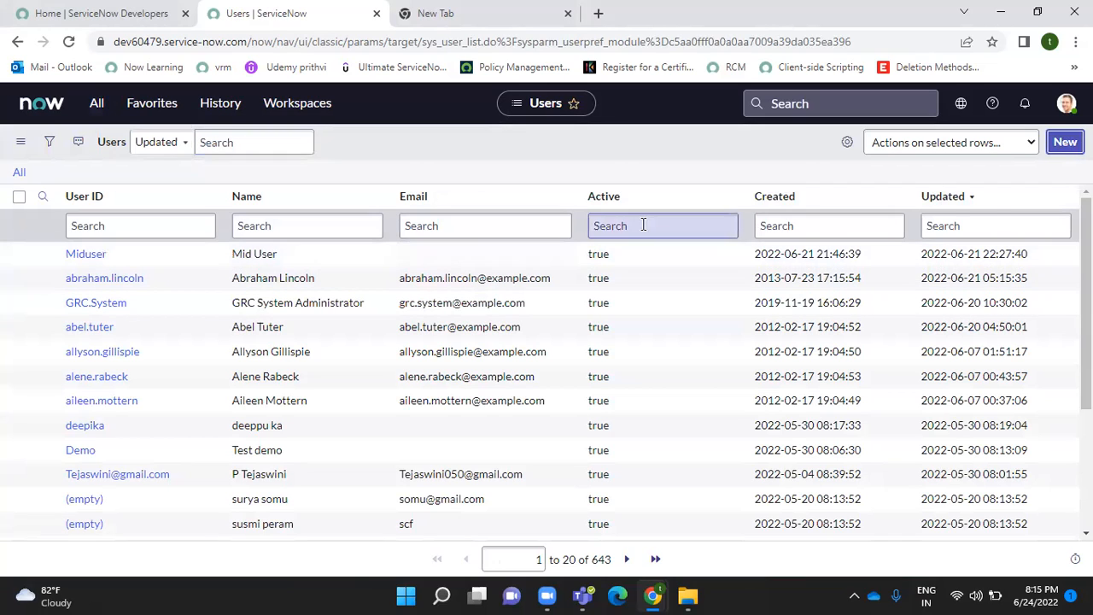
click(1063, 142)
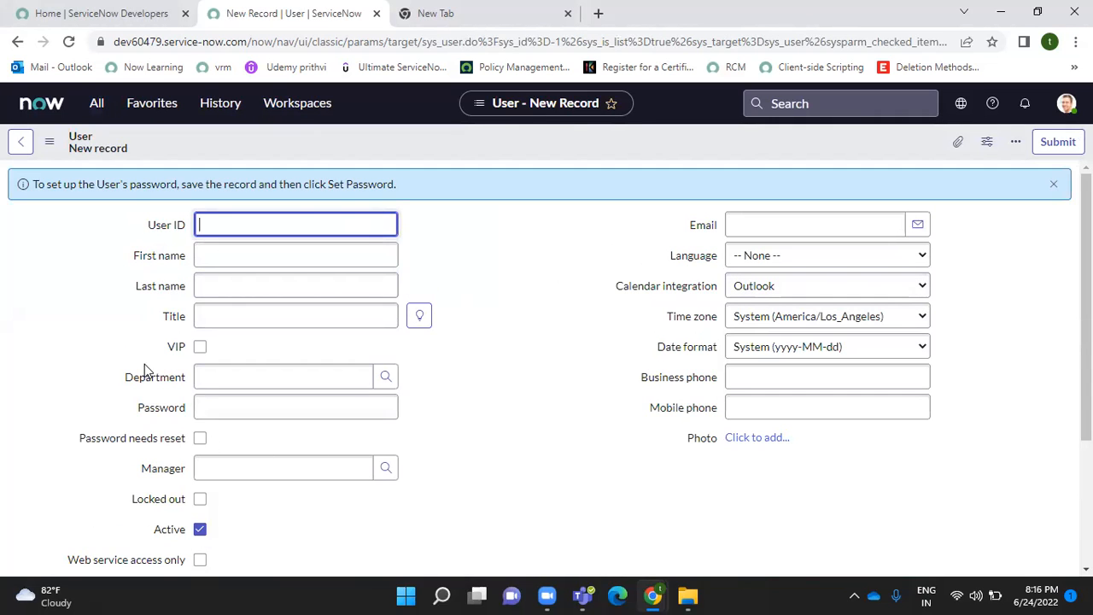
- Create user ID 'test demo' with last name 'demo' and a test e-mail address, and save it
click(231, 221)
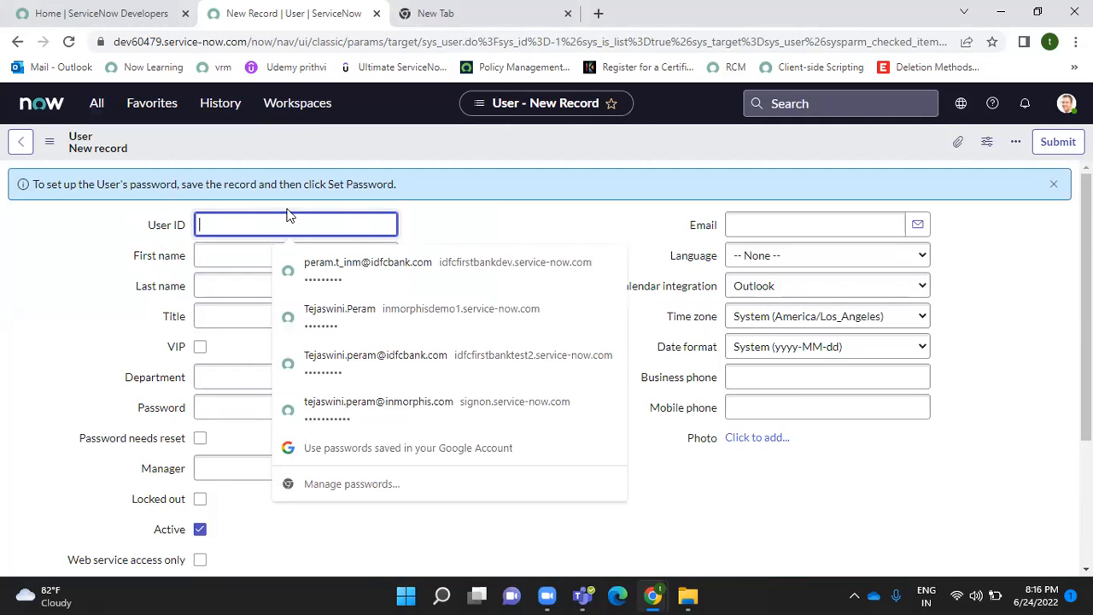
click(494, 205)
click(305, 226)
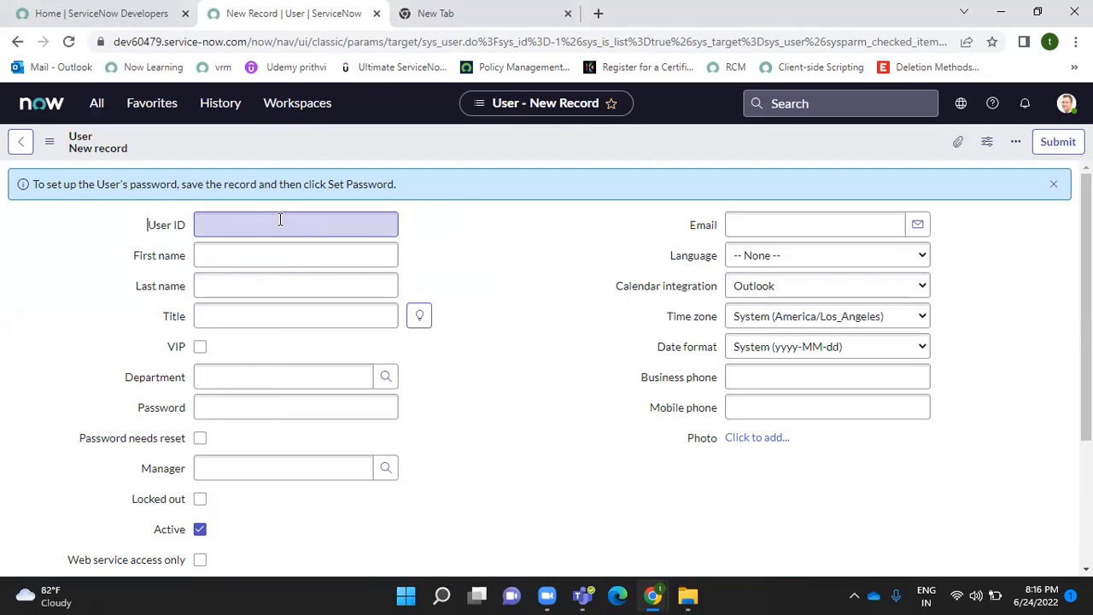
click(280, 220)
text(tes)
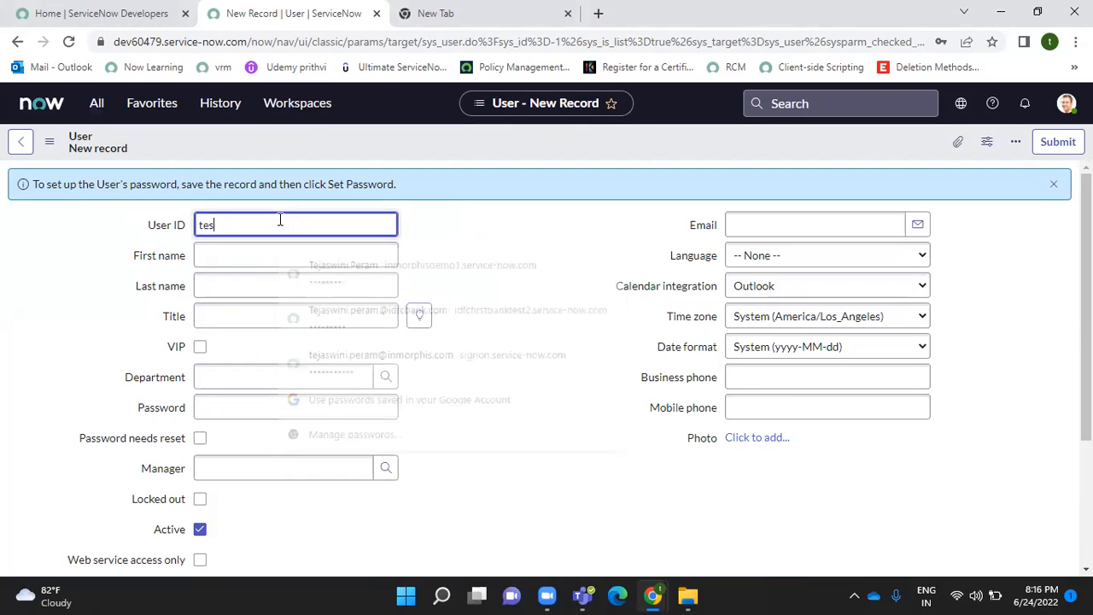
text(t demo)
click(247, 251)
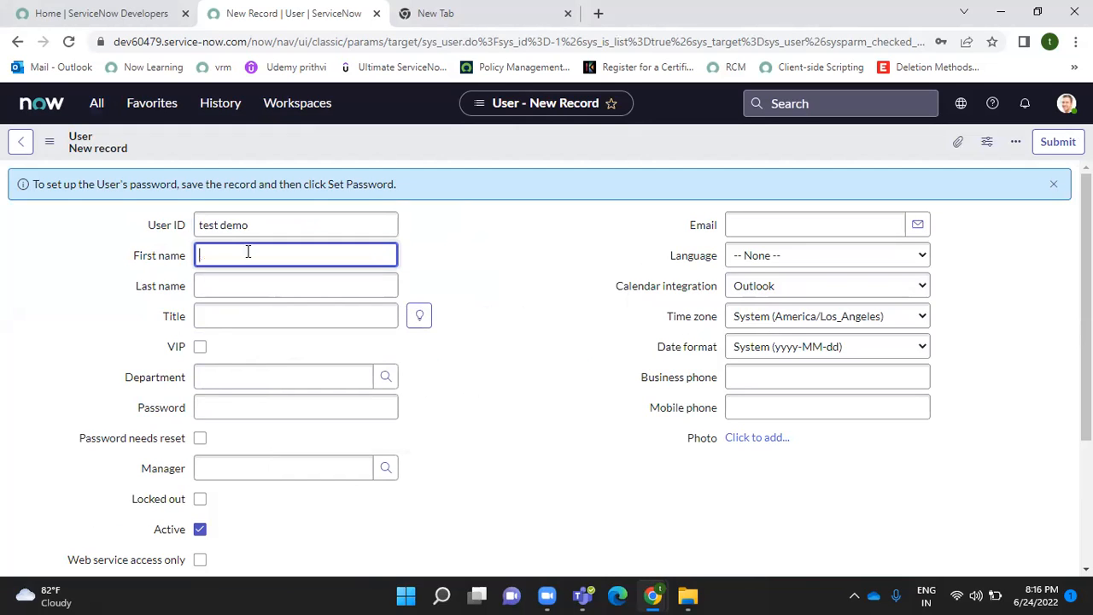
click(262, 287)
text(demo)
click(690, 225)
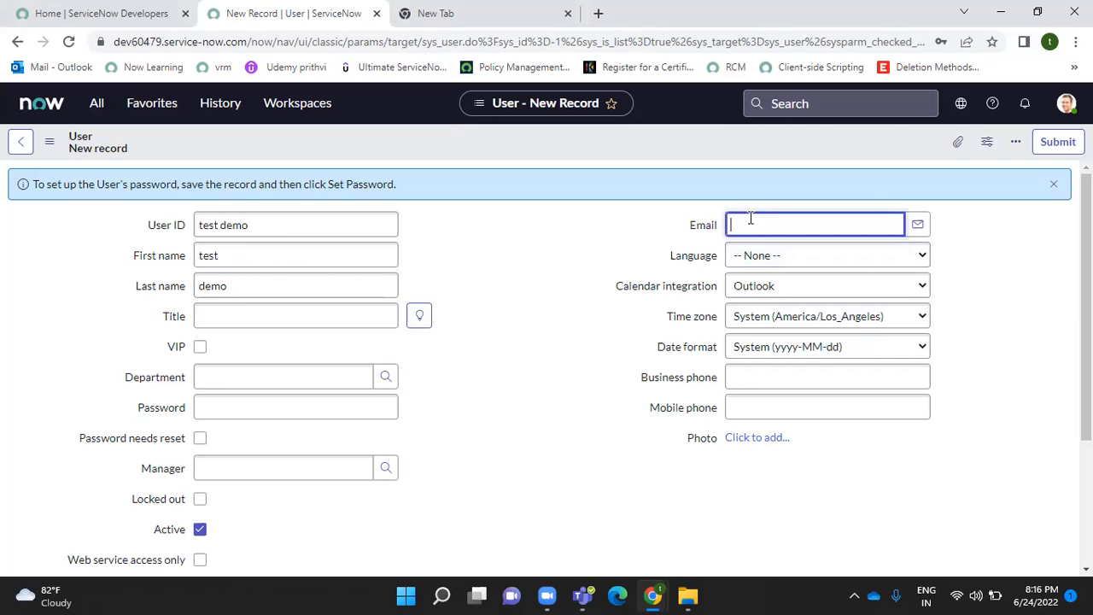
text(test@gmail.com)
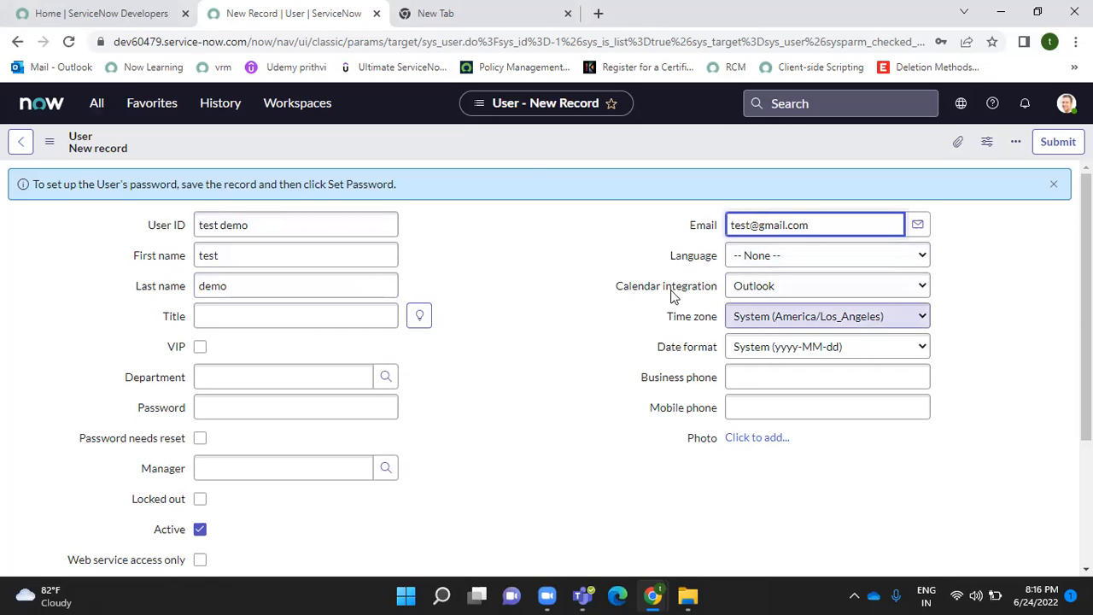
right_click(505, 141)
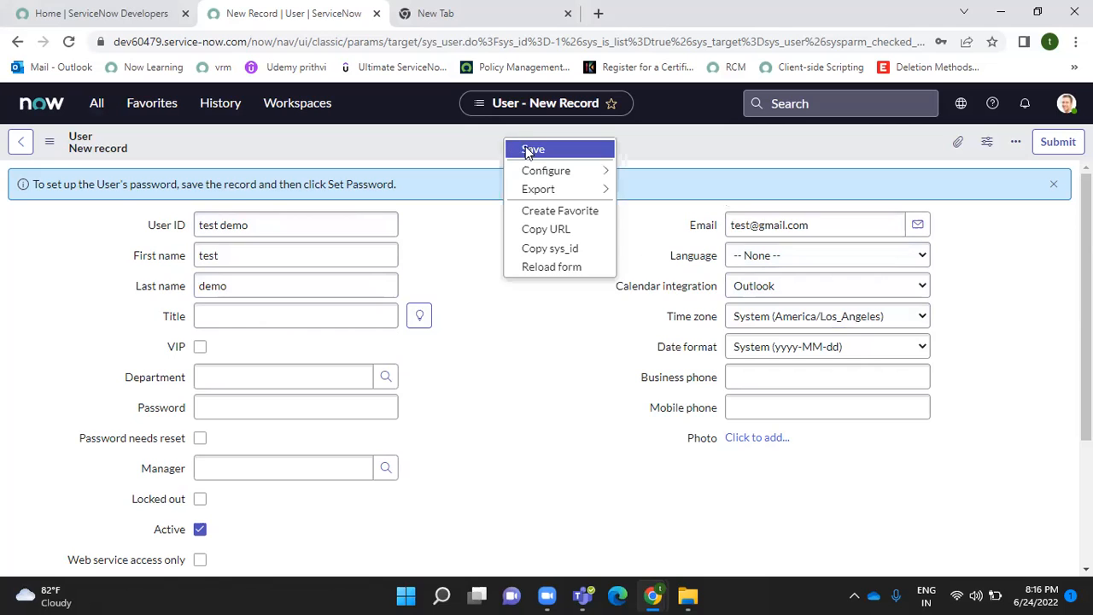
click(534, 150)
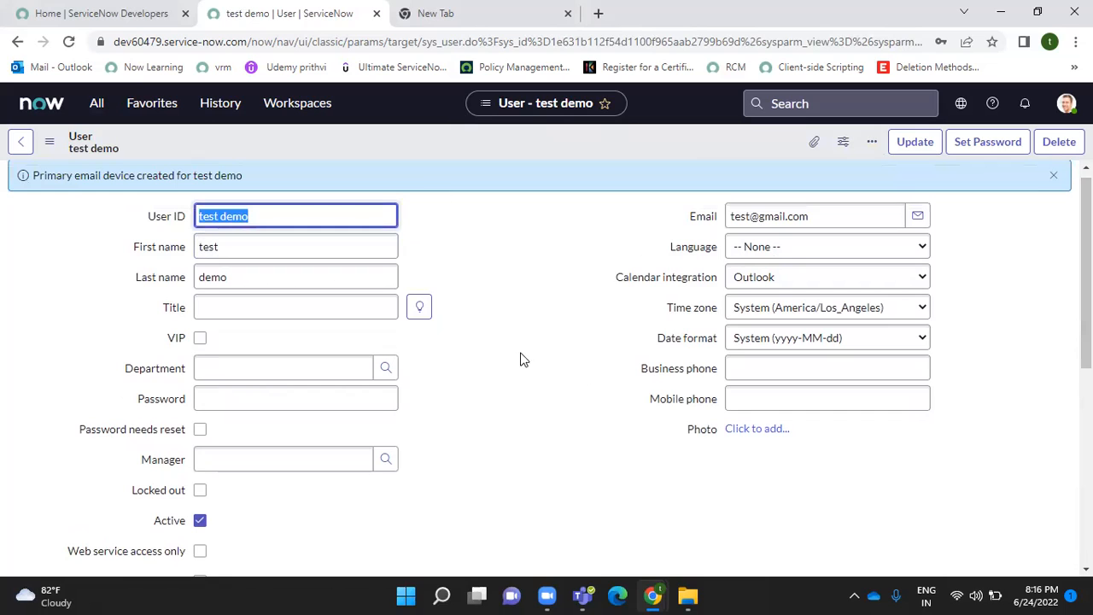
- Give the user a password with Password needs reset ticked and save; it is rejected as predictable
click(238, 397)
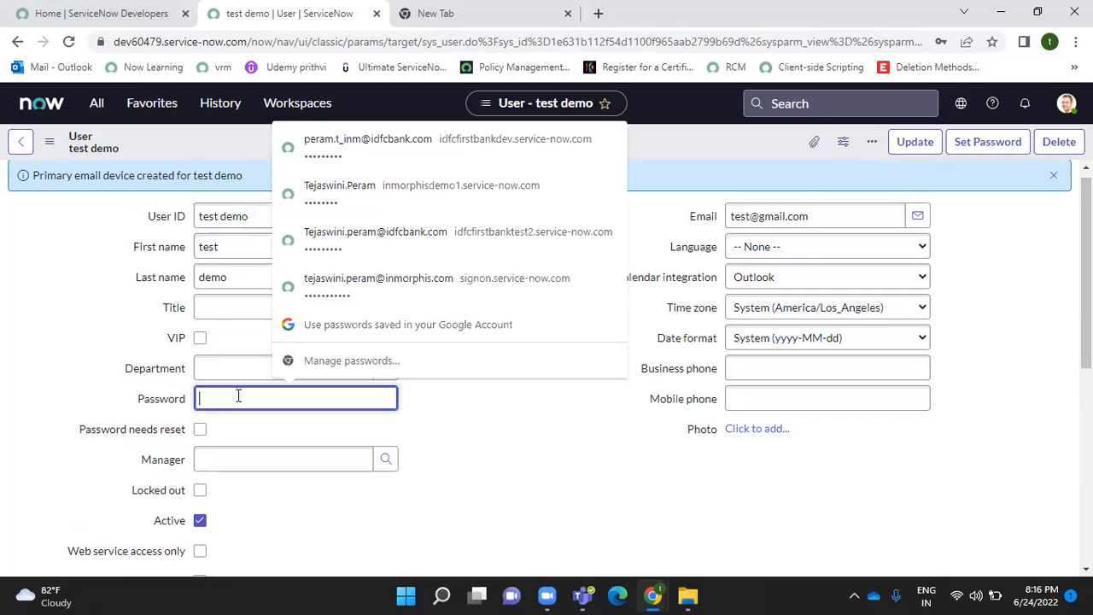
text(••••)
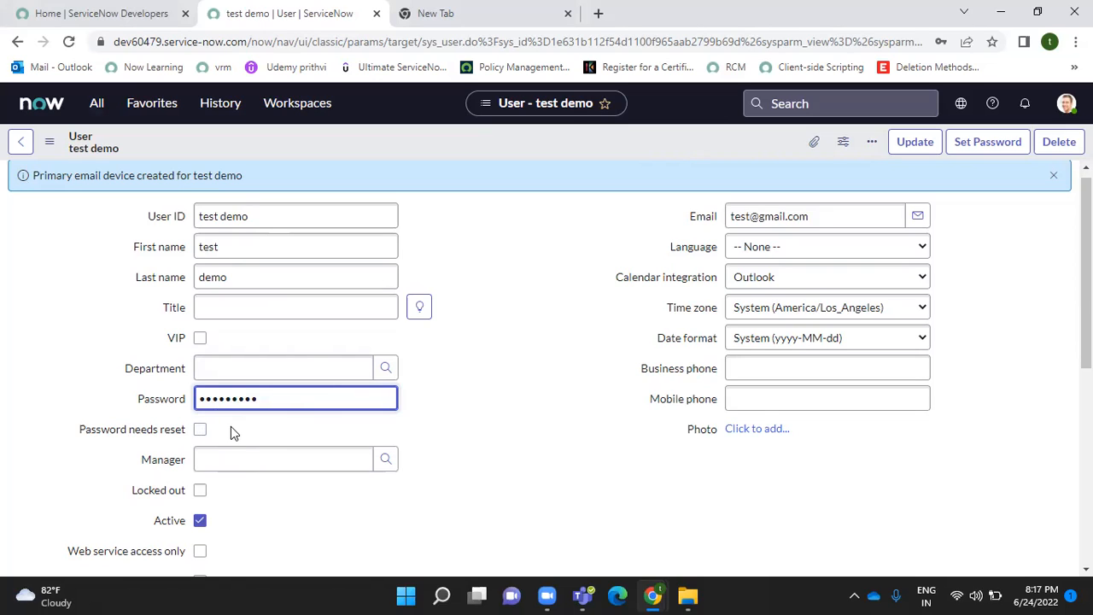
click(200, 430)
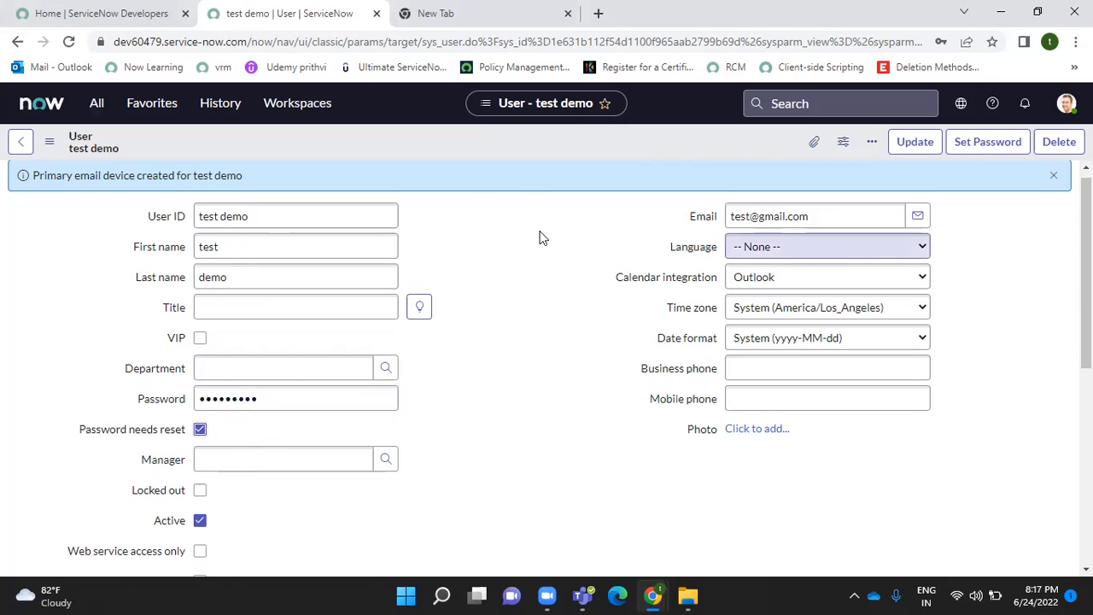
right_click(453, 177)
right_click(448, 132)
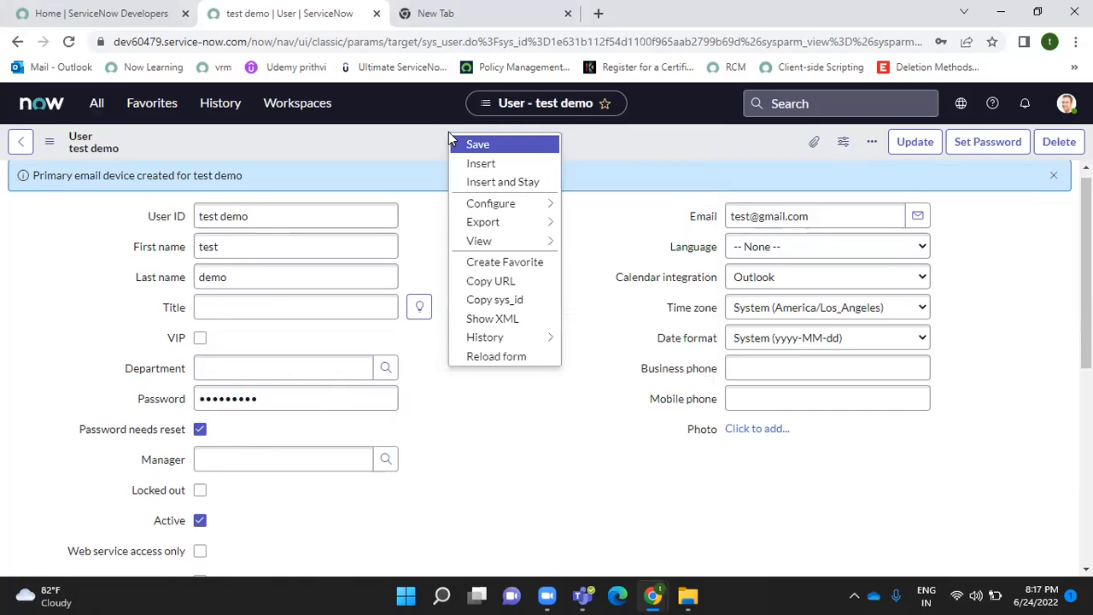
click(480, 145)
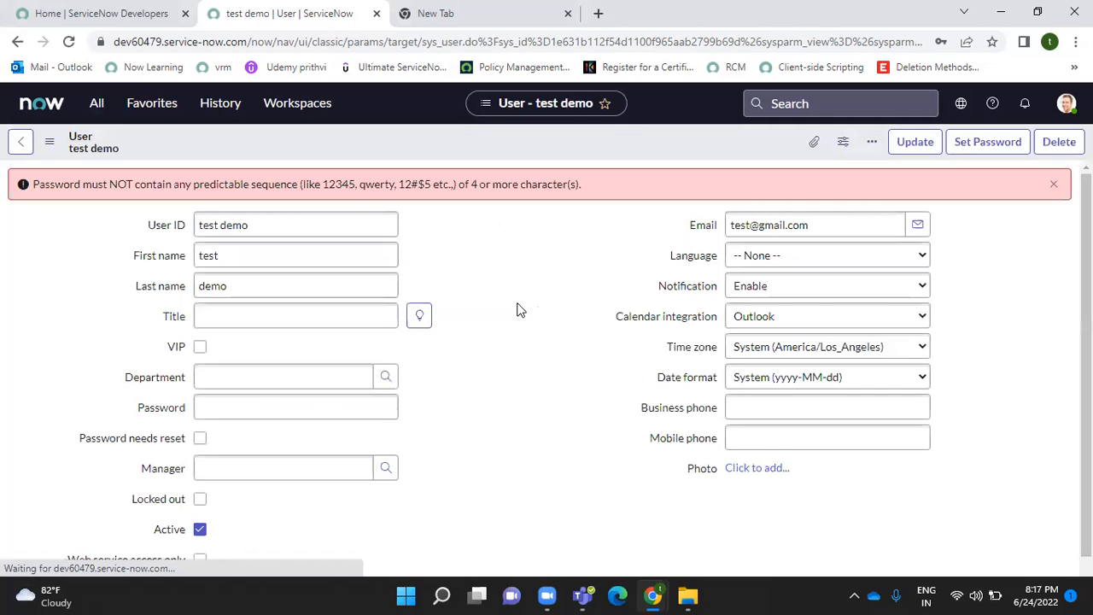
- Re-enter a stronger password, tick Password needs reset again, and save the user
triple_click(253, 225)
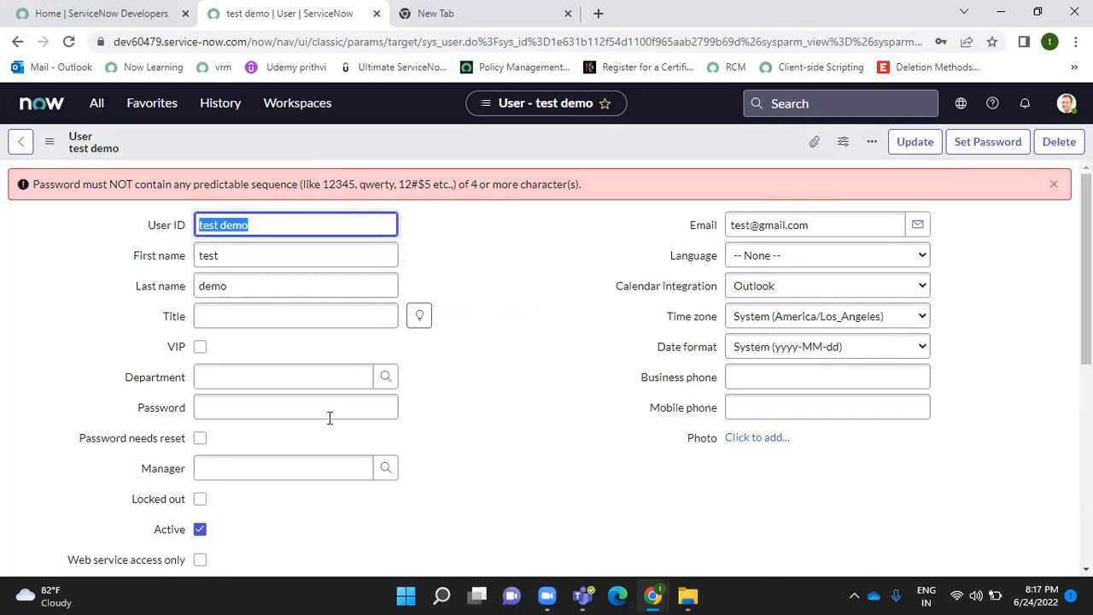
click(225, 407)
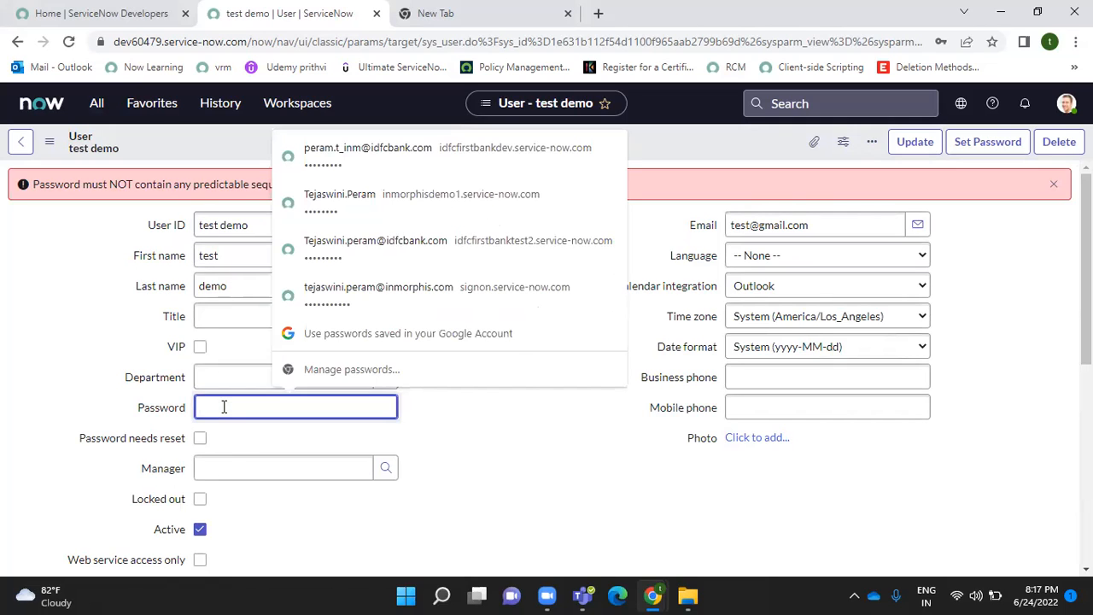
text(•••)
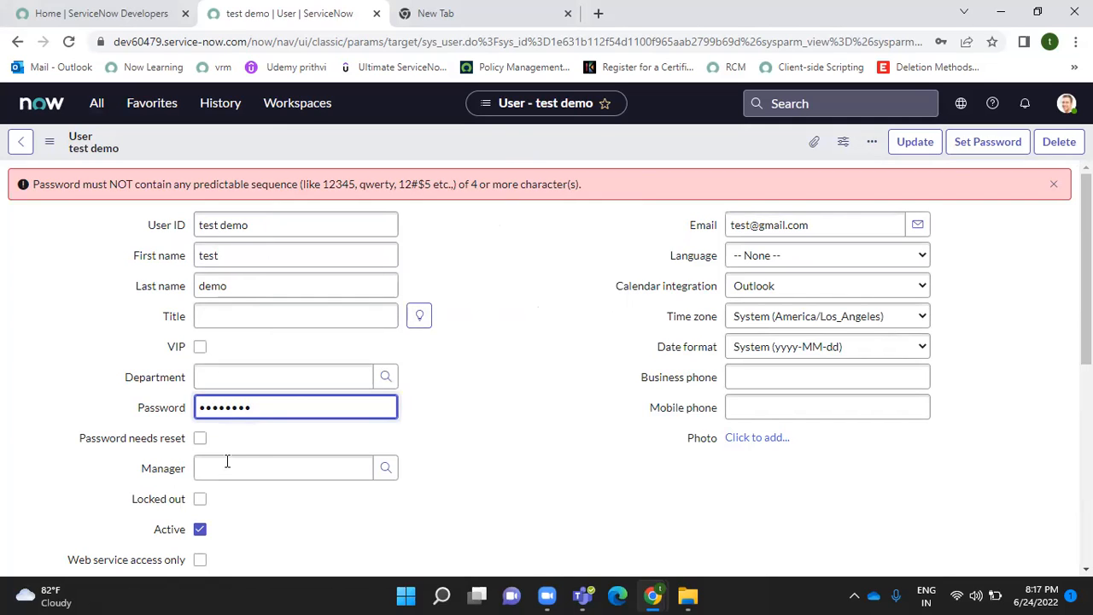
click(200, 438)
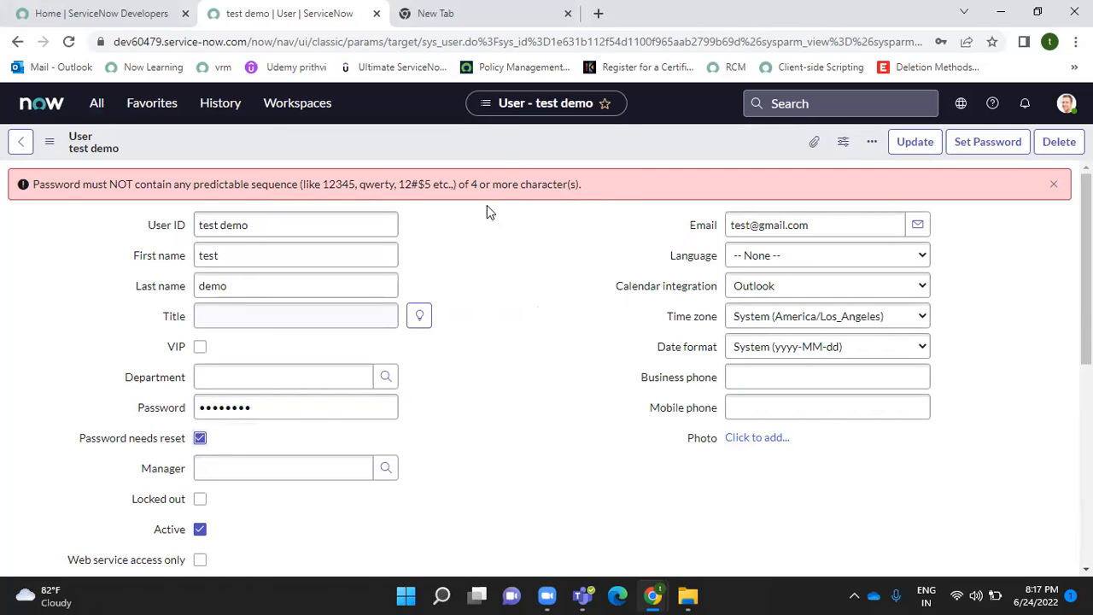
right_click(485, 141)
click(527, 150)
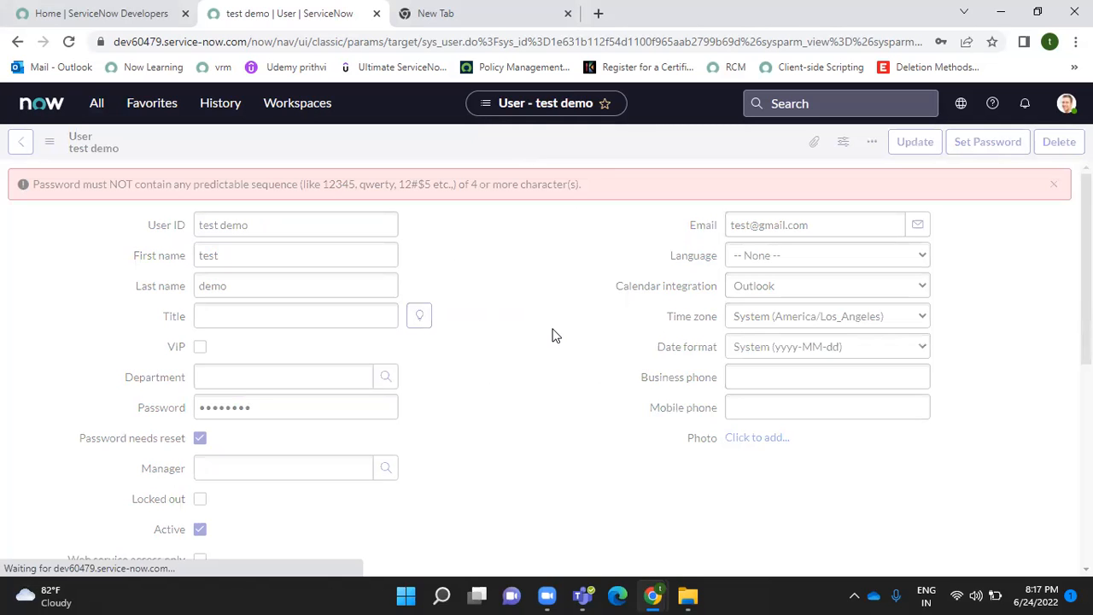
- Dismiss the password error and open the role editor from the user's Roles tab
click(1053, 185)
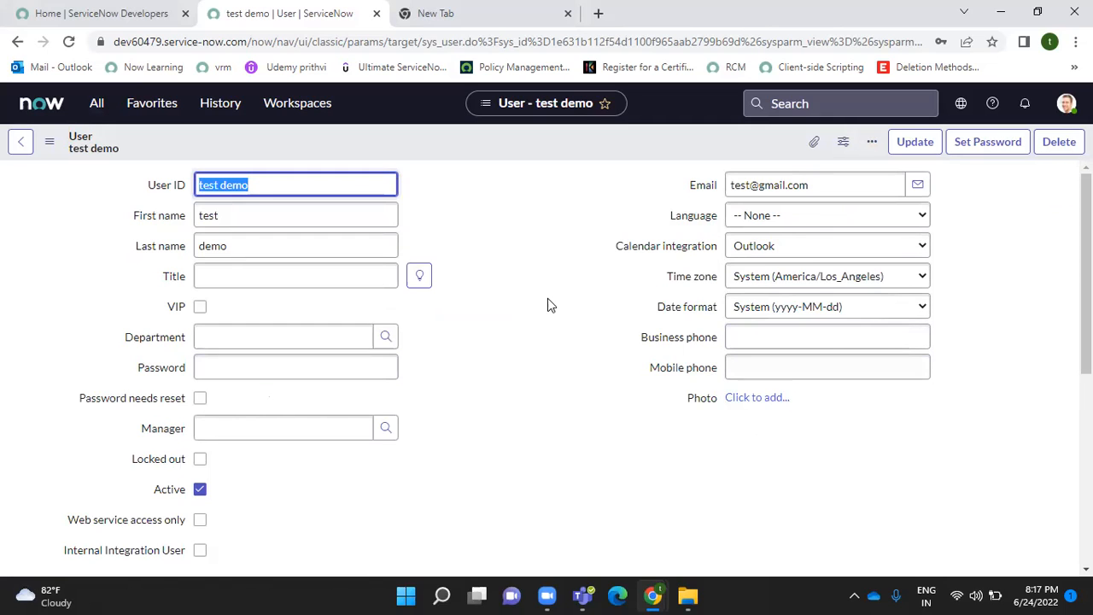
drag(1086, 246, 1085, 393)
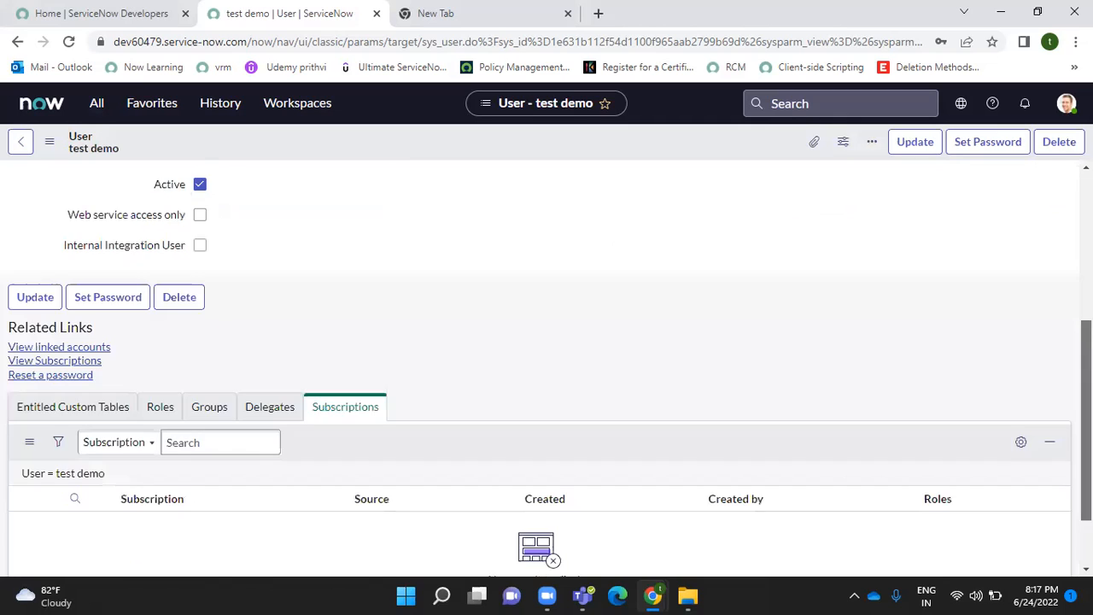
click(166, 394)
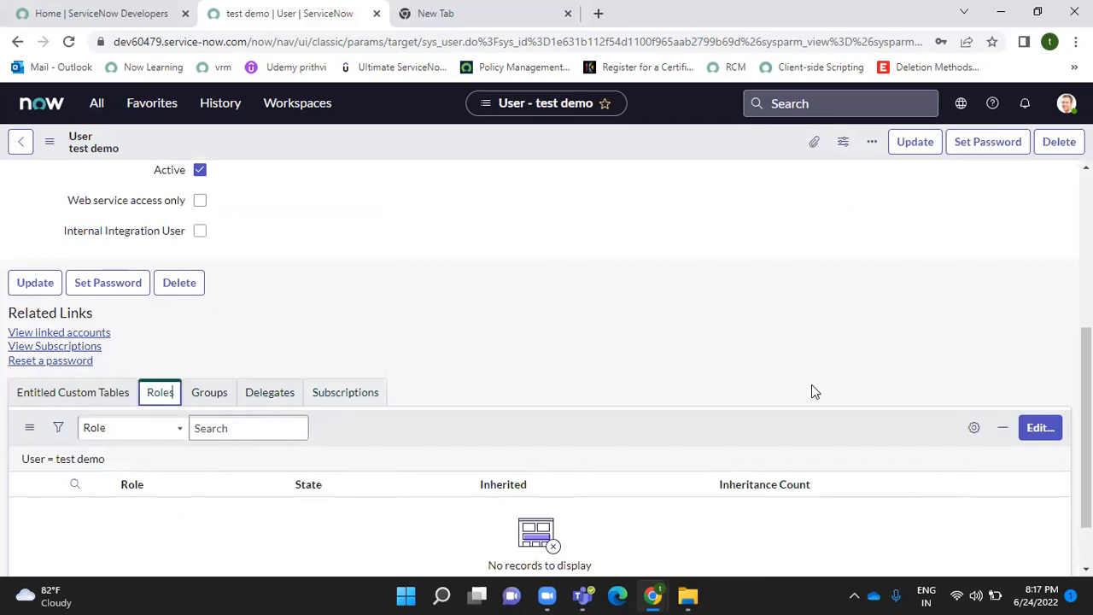
click(1043, 432)
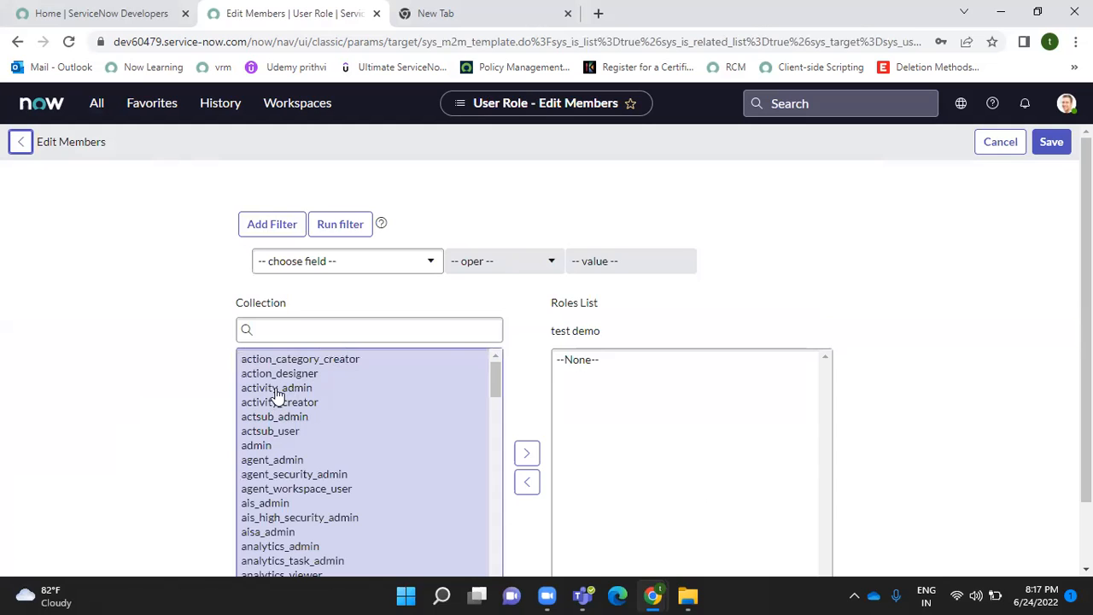
- Add activity_admin, activity_creator and actsub_admin to test demo and save, giving 6 roles
click(285, 386)
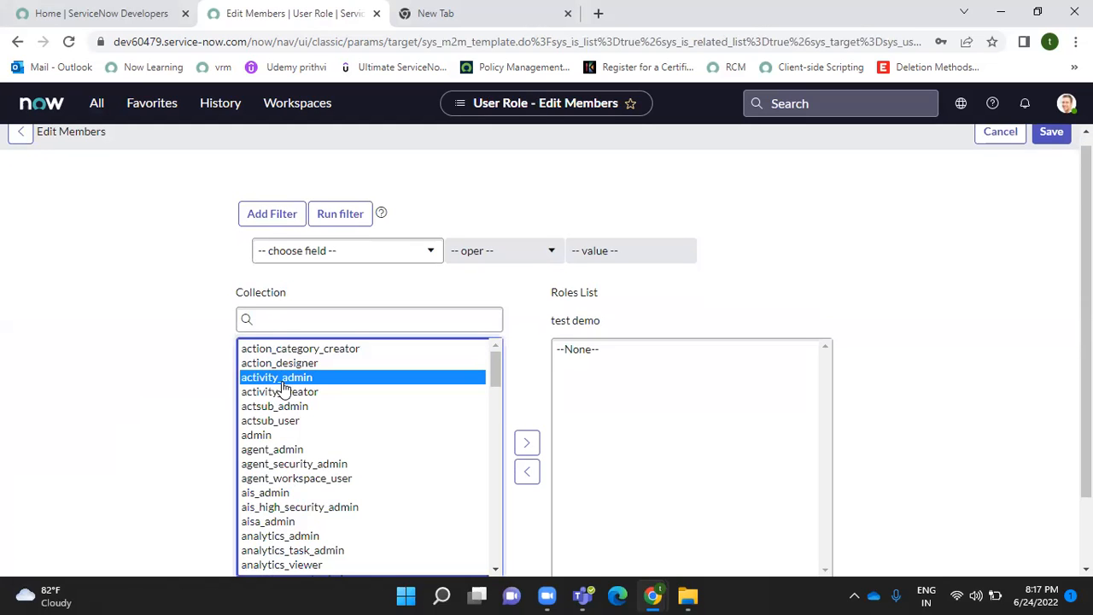
drag(284, 387, 281, 407)
click(520, 450)
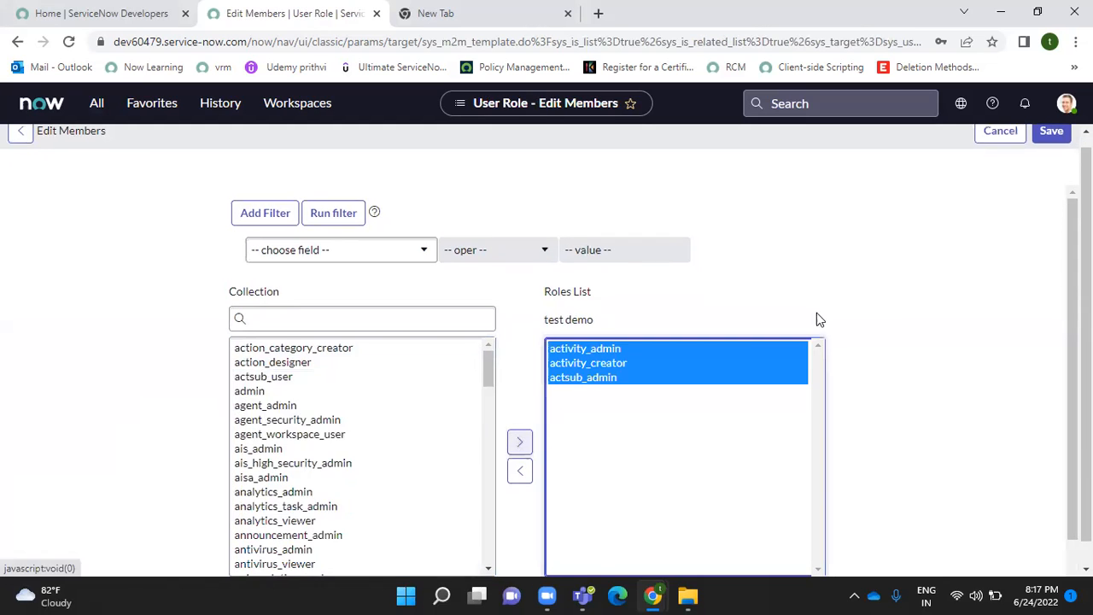
click(1043, 138)
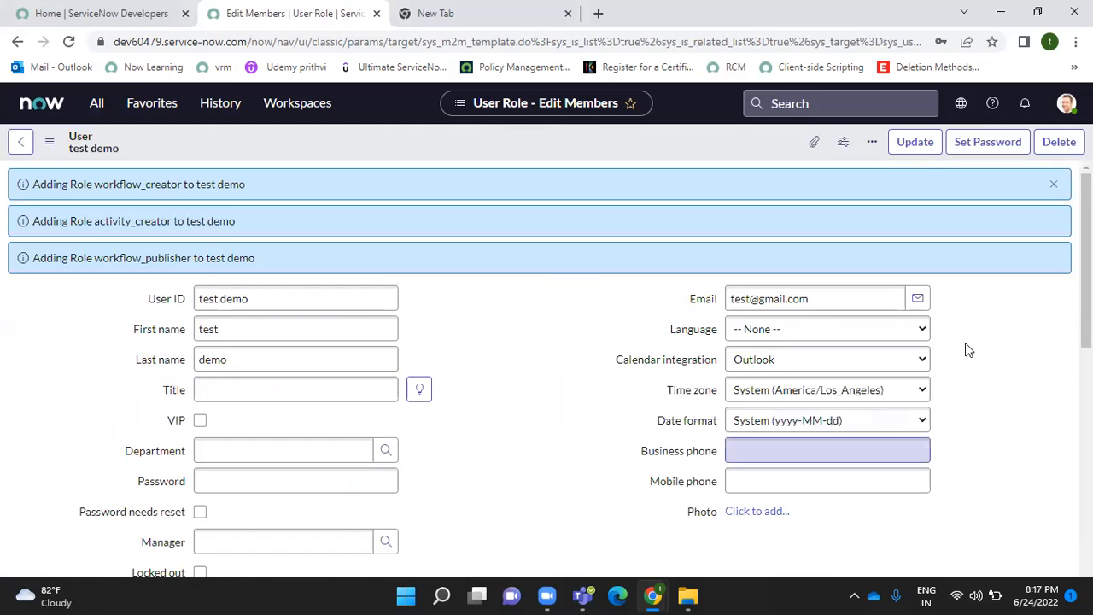
scroll(964, 342, down, 10)
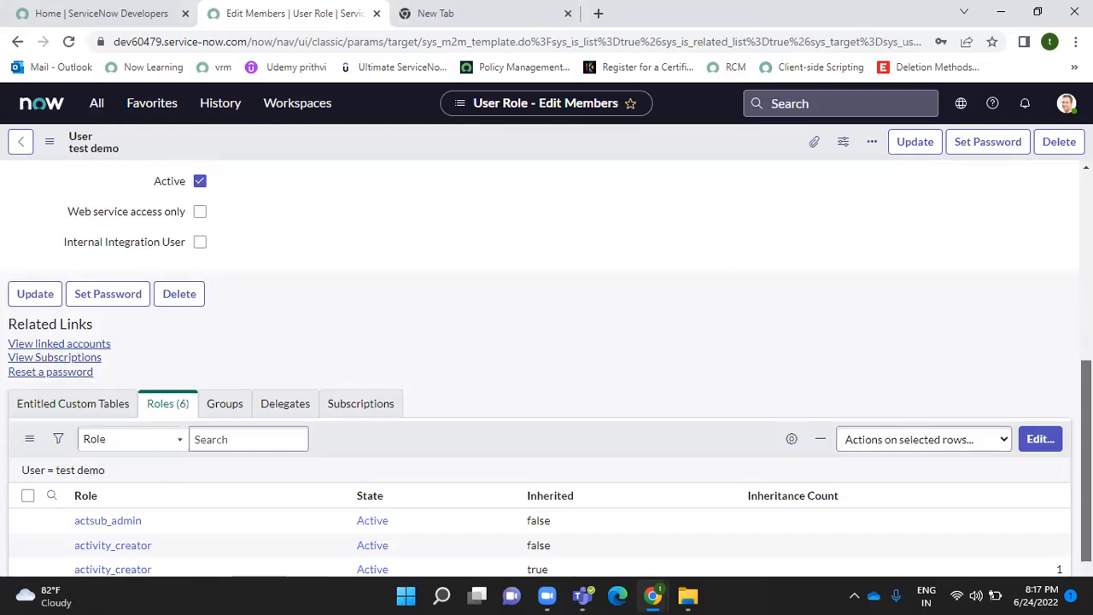
scroll(856, 230, up, 10)
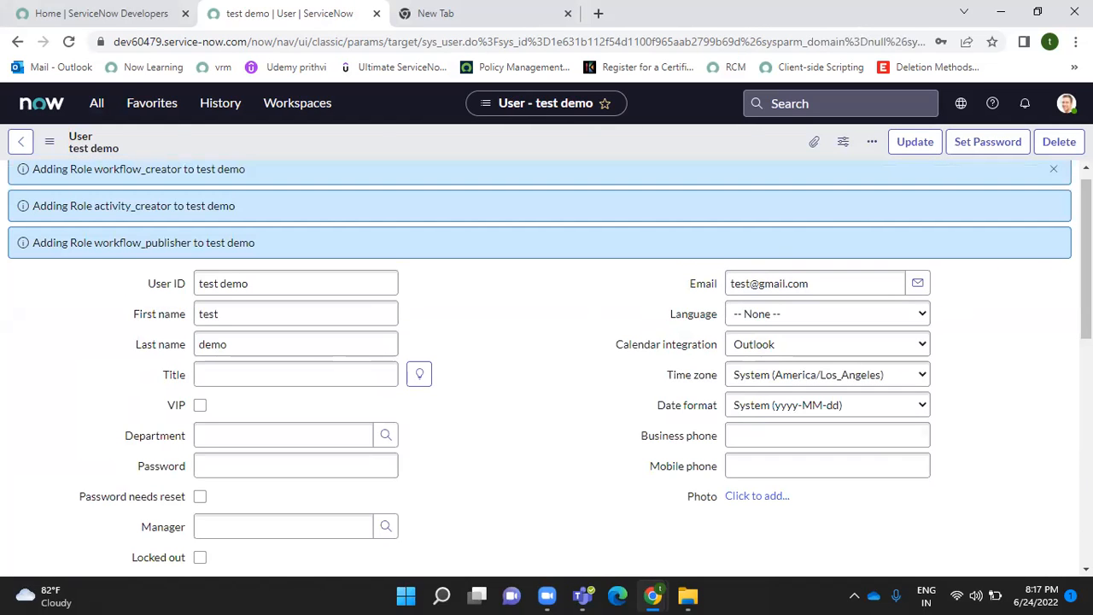
scroll(1086, 256, up, 1)
click(1052, 187)
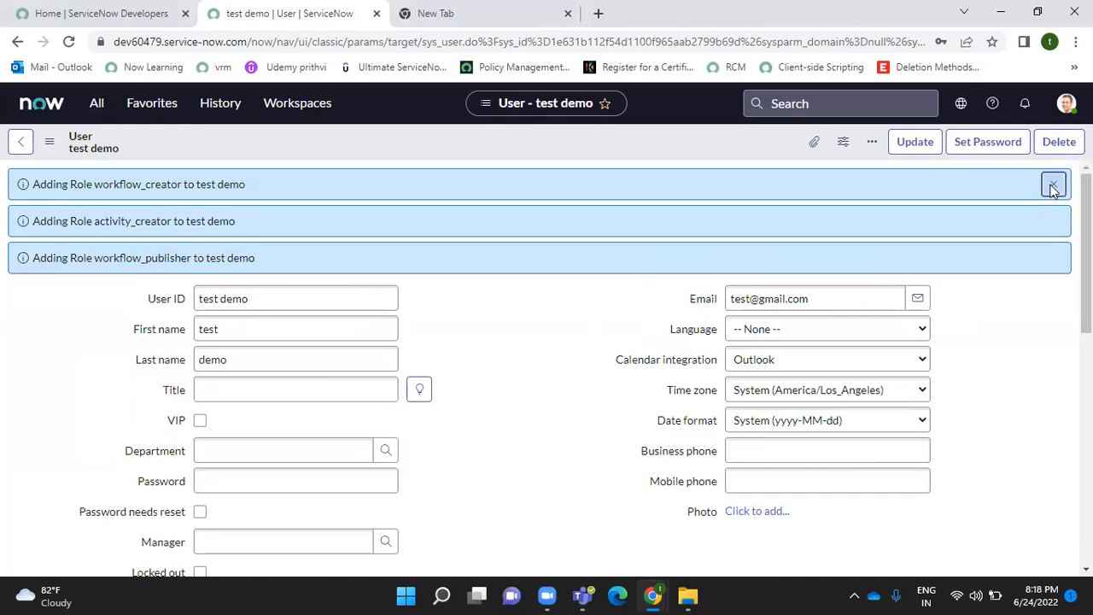
click(98, 104)
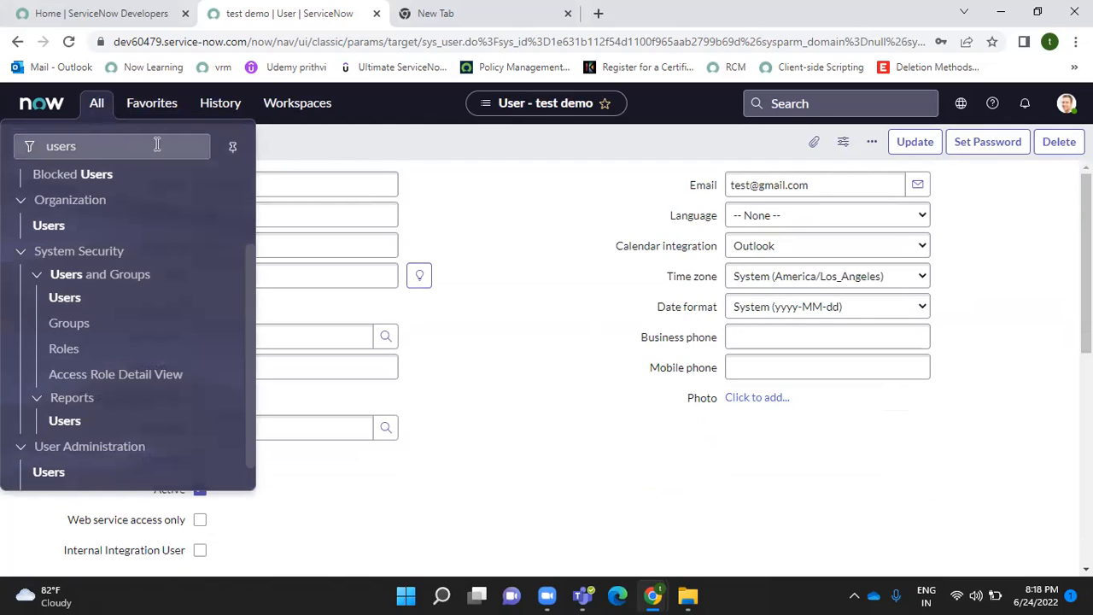
- Open the Users list by entering sys_user.list in the navigator filter
click(483, 155)
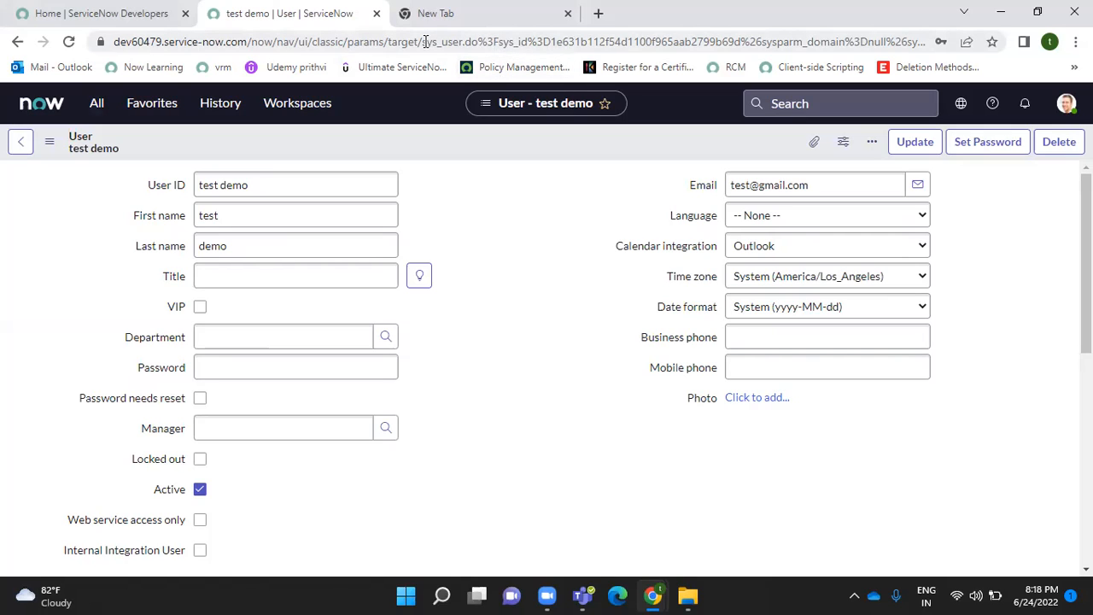
drag(426, 41, 465, 41)
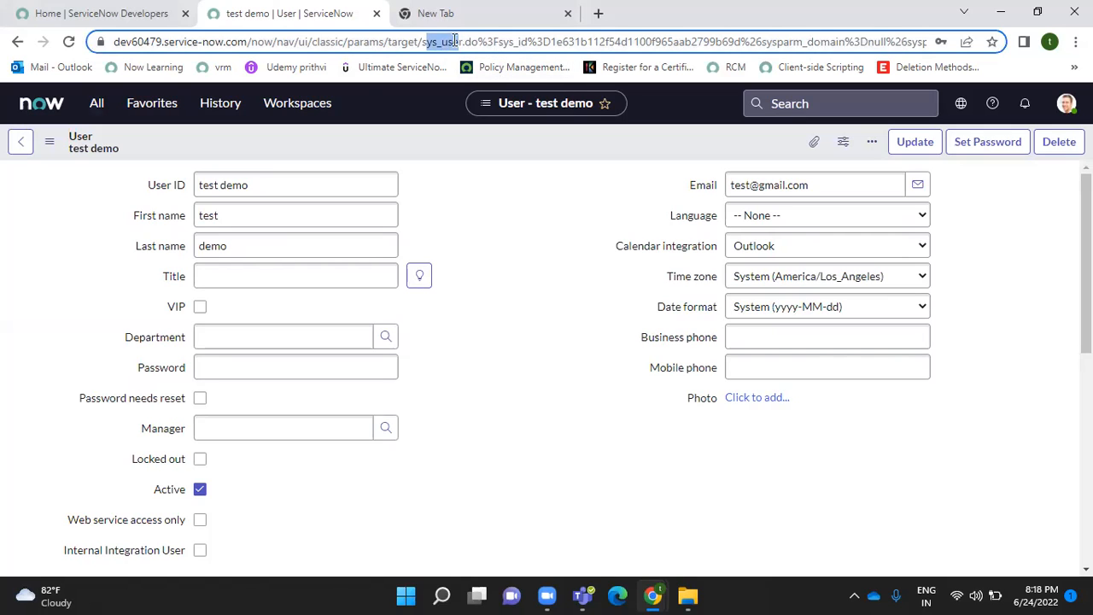
click(97, 106)
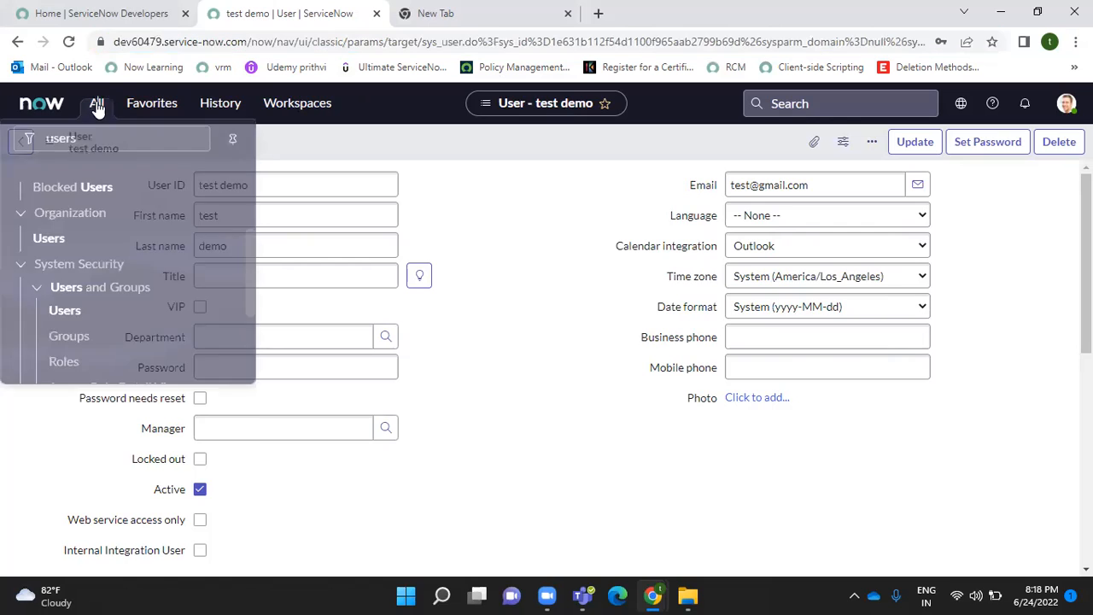
click(84, 146)
key(BackSpace)
key(BackSpace)
key(BackSpace)
key(BackSpace)
key(BackSpace)
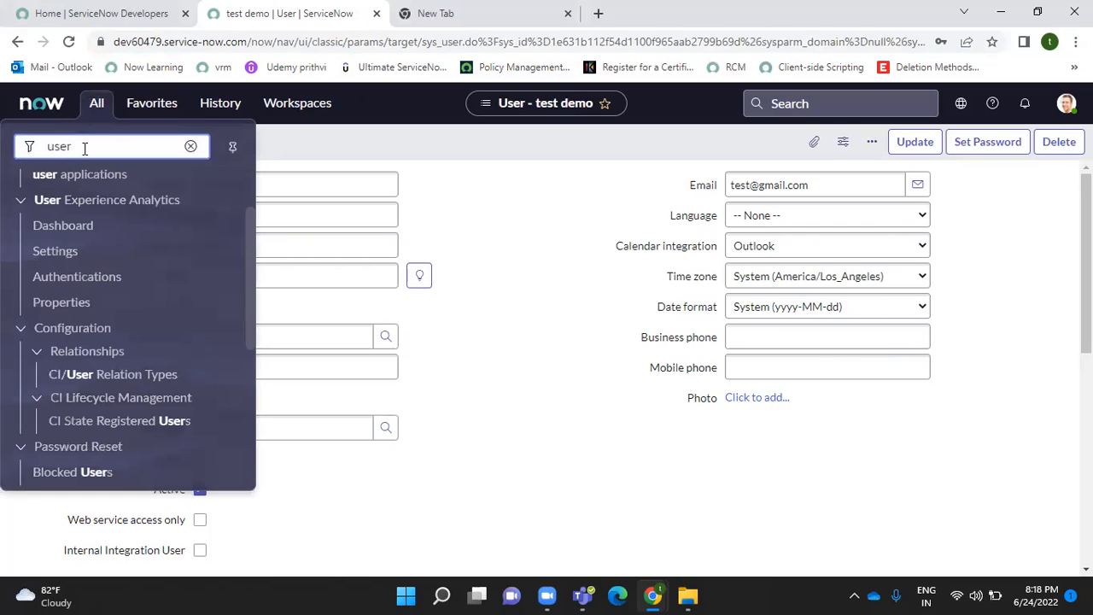
text(sys_u)
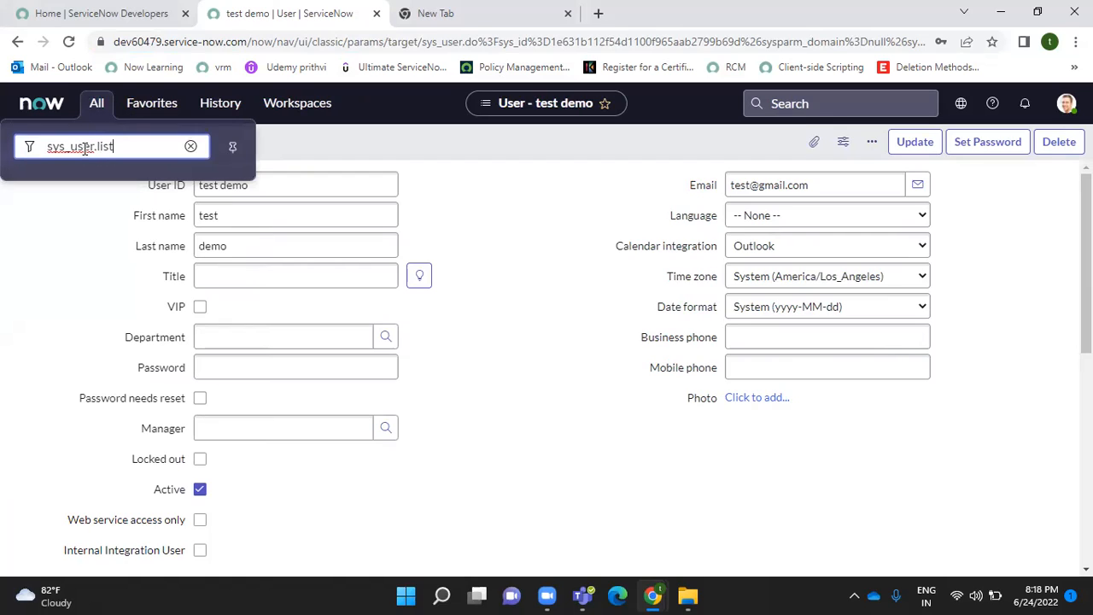
text(ser.list)
key(Return)
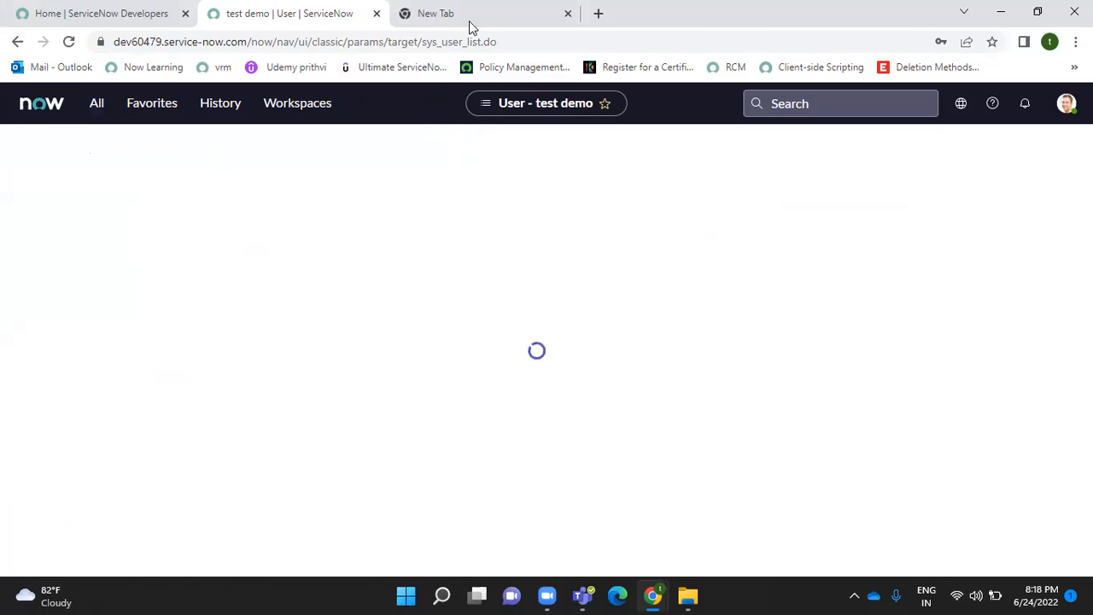
- Open sys_user.LIST in a new tab, showing 644 users with test demo on top
click(94, 104)
text(s)
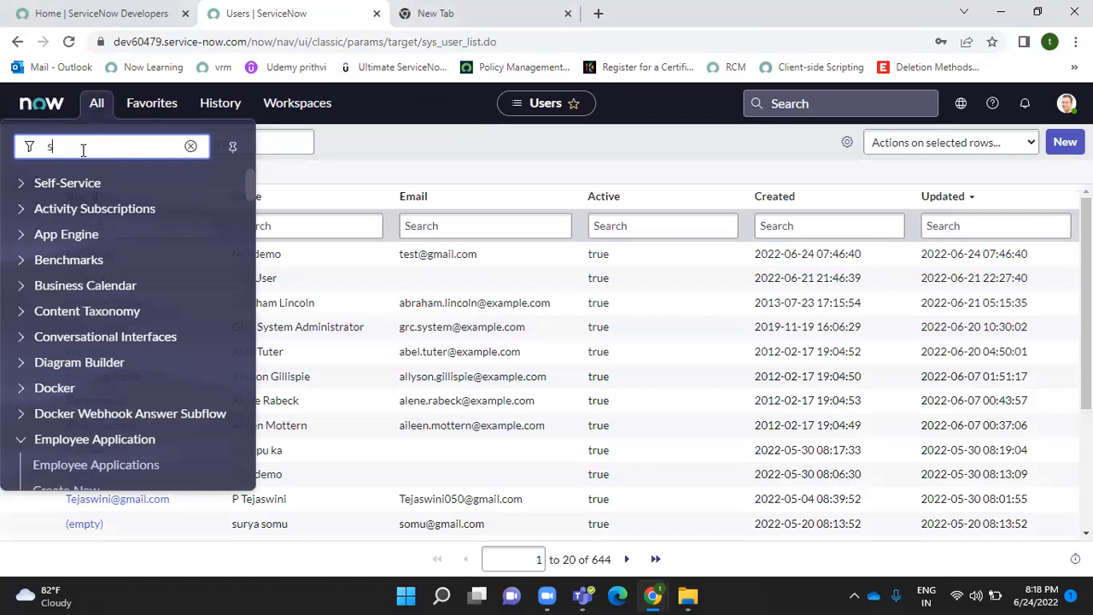
text(ys_user)
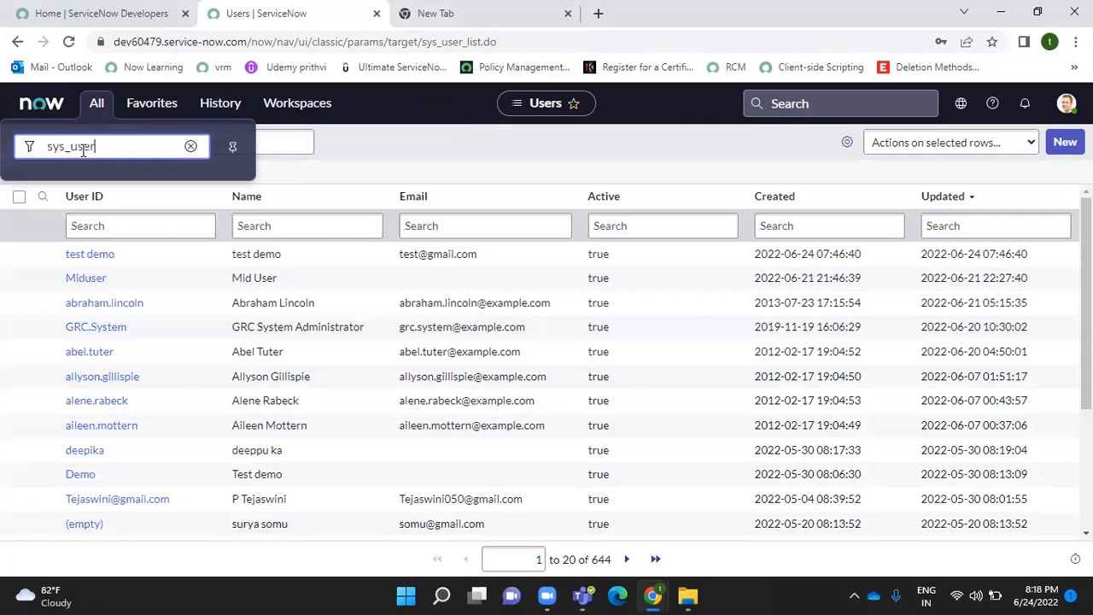
text(.LIST)
key(Return)
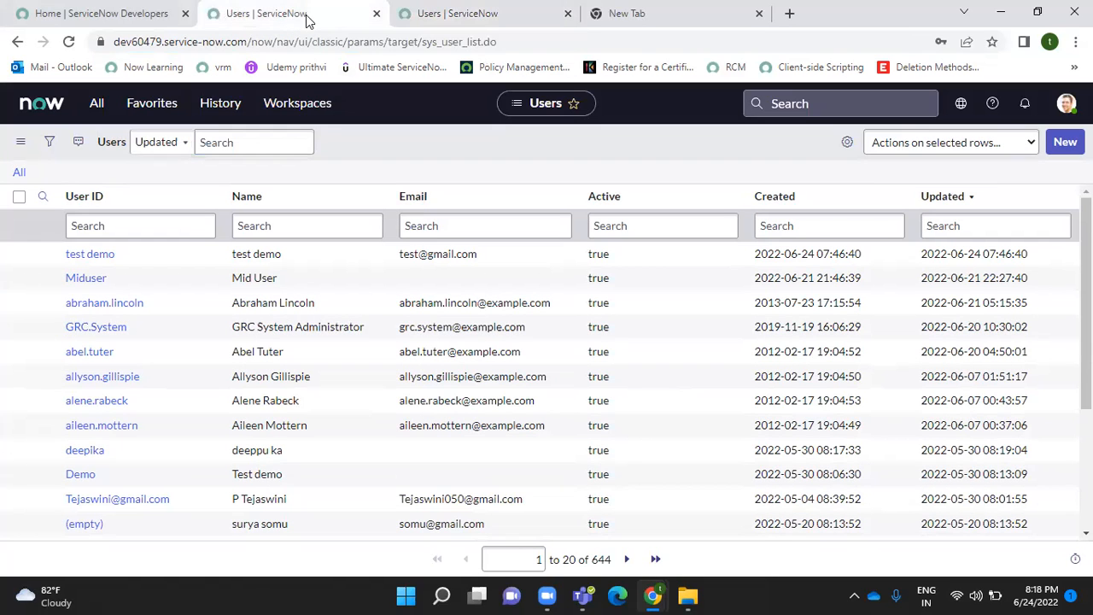
- Filter the navigator on 'users' and open Groups under System Security > Users and Groups
click(99, 111)
text(U)
key(BackSpace)
text(users)
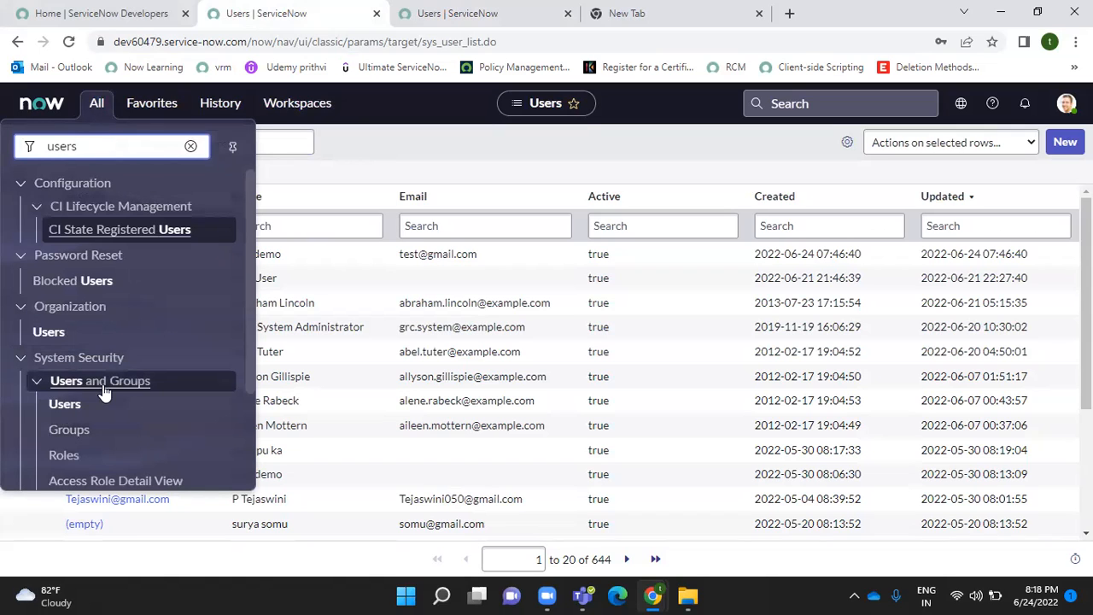
click(69, 432)
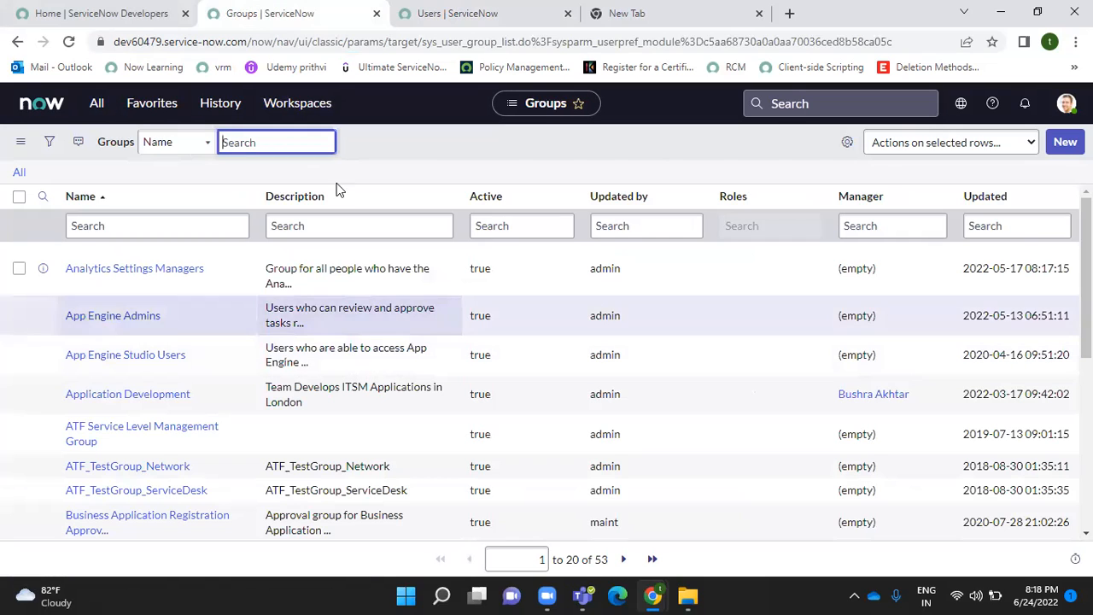
- Create a new group named 'wipro' and save it
click(1065, 141)
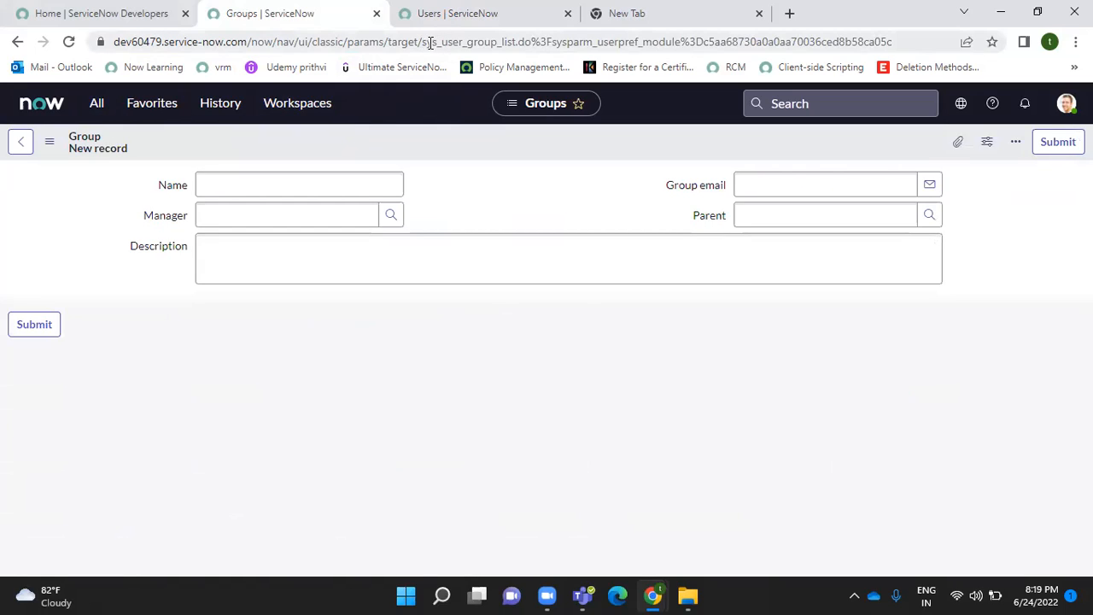
click(425, 41)
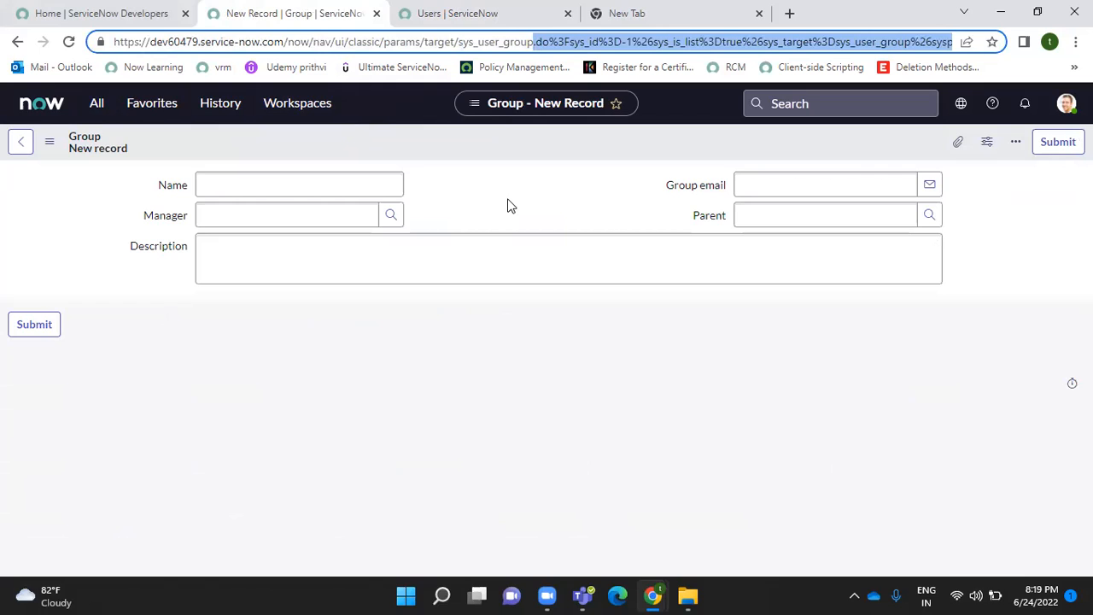
click(231, 188)
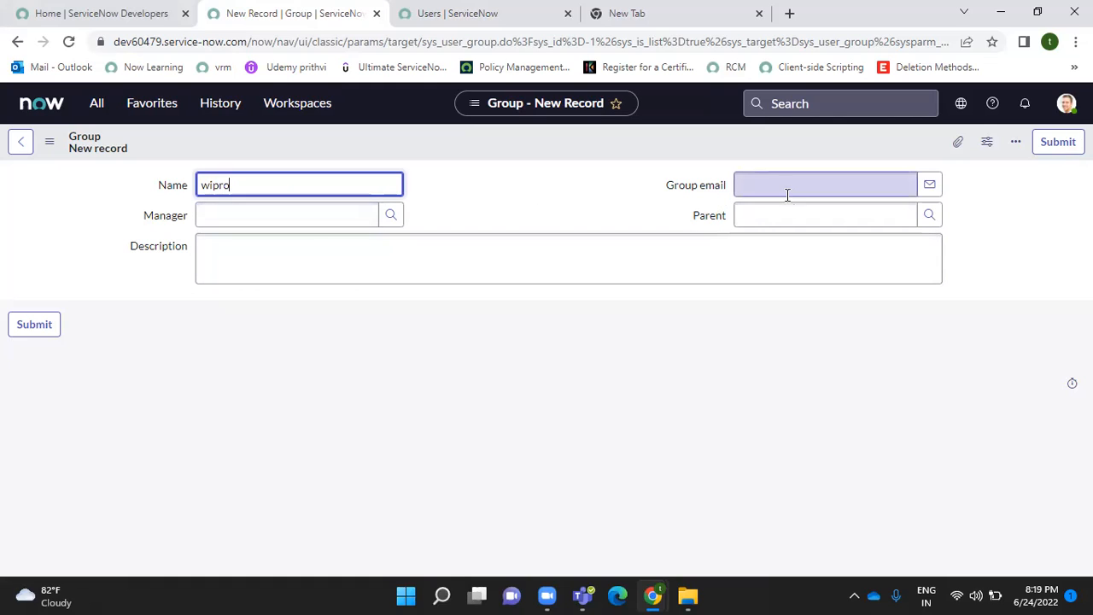
right_click(494, 135)
click(529, 147)
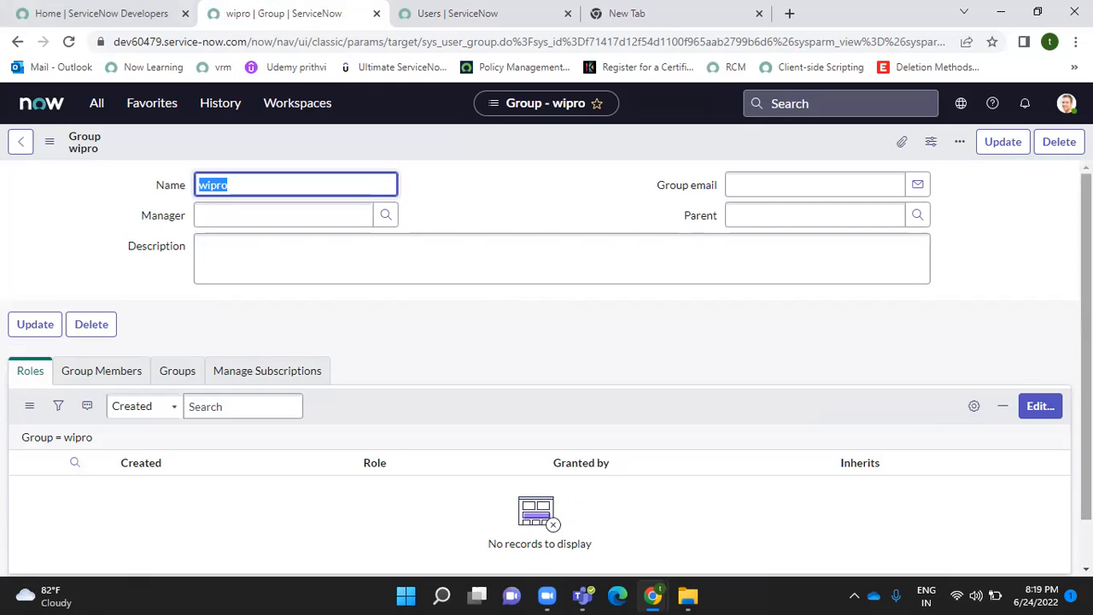
- Browse wipro's Group Members, Roles and related Groups tabs, then edit the group's roles
scroll(525, 285, down, 1)
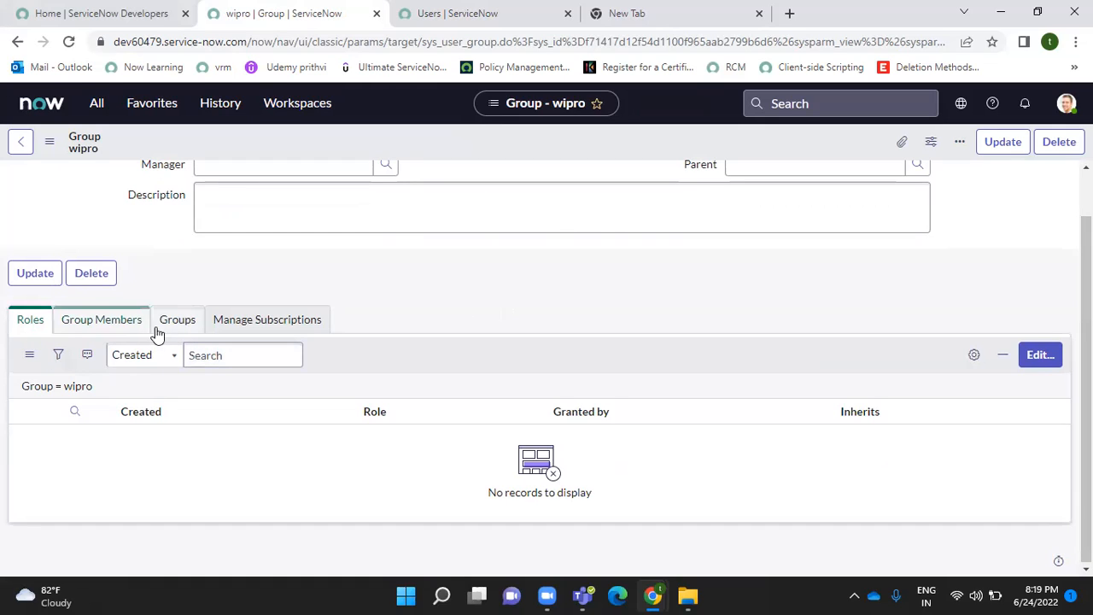
click(102, 330)
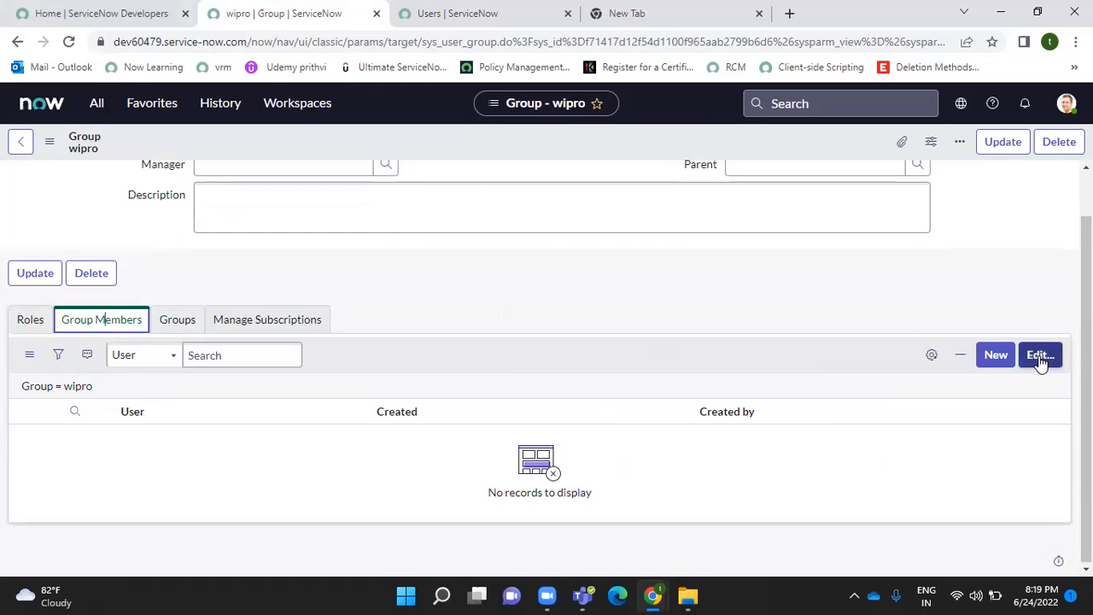
click(36, 323)
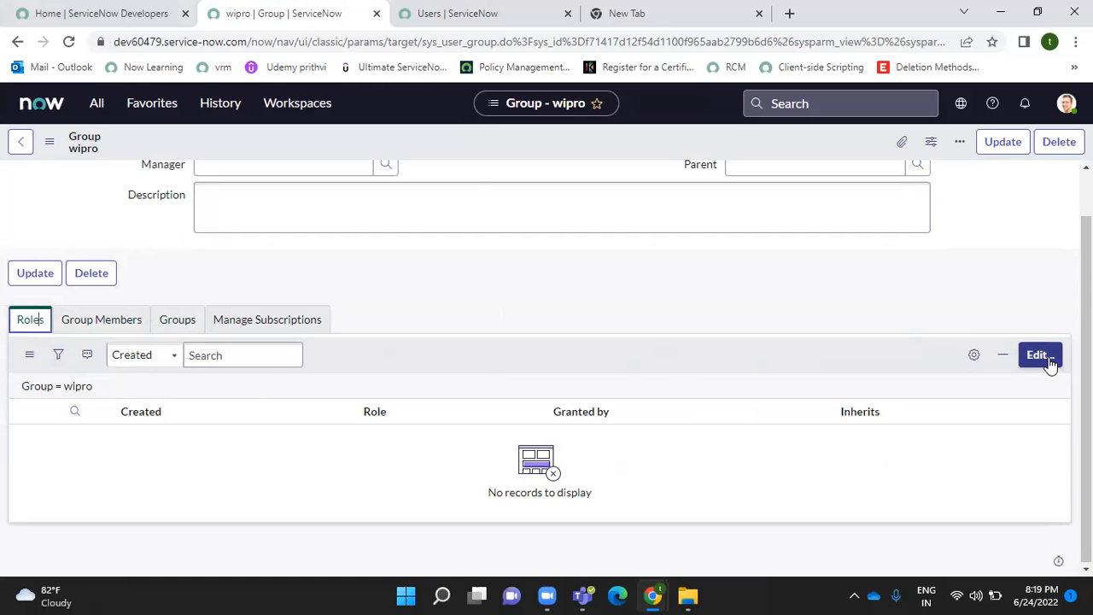
click(179, 322)
click(109, 329)
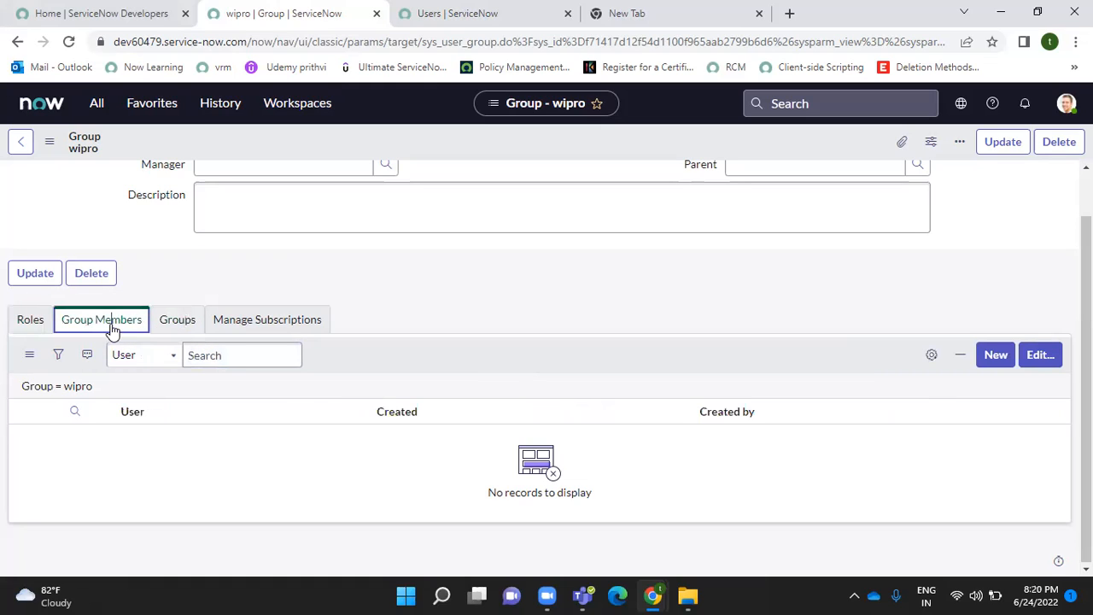
click(32, 326)
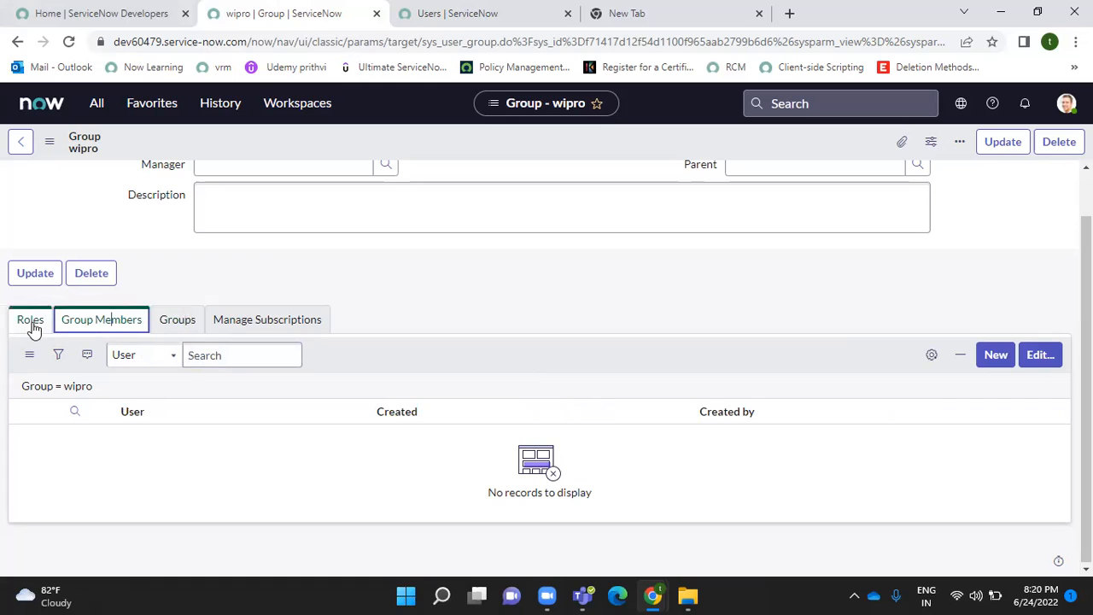
click(1040, 355)
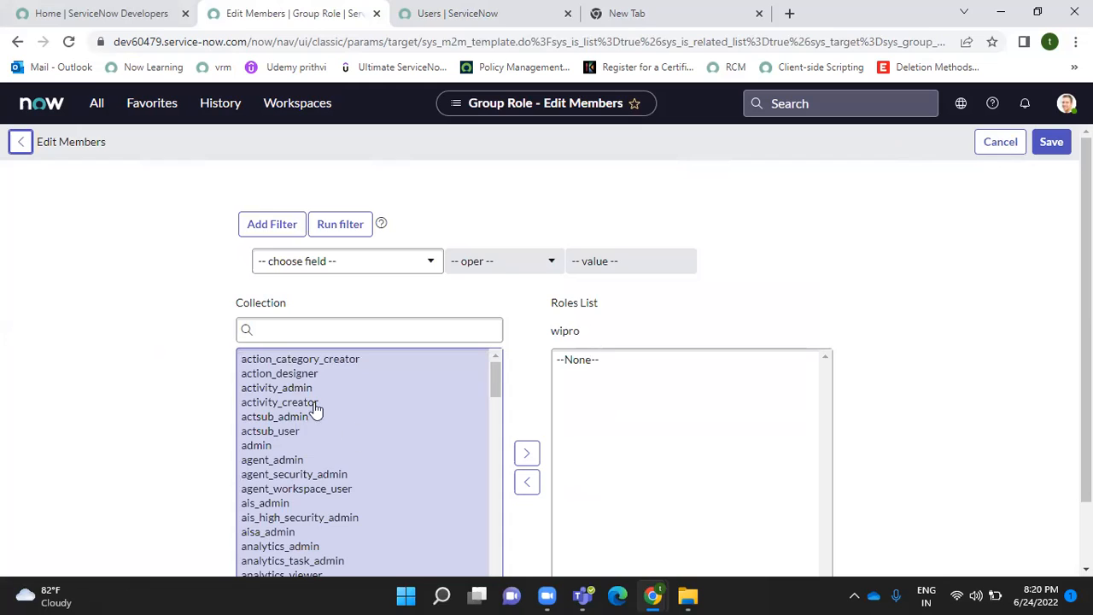
- Assign the activity_admin role to group wipro, save, and view its Group Members tab
click(291, 388)
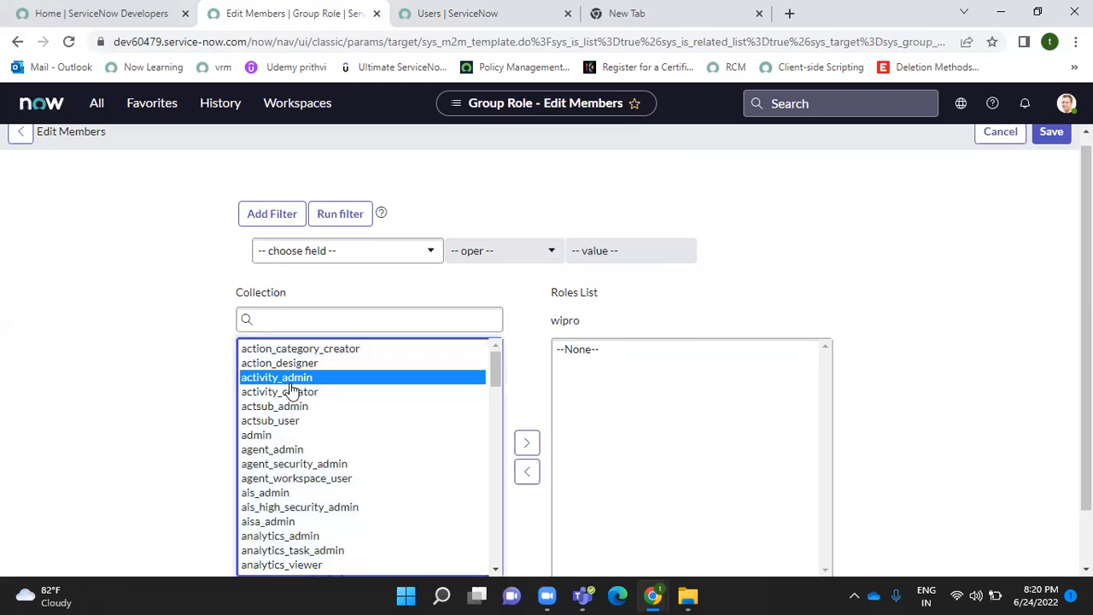
click(527, 454)
click(1051, 133)
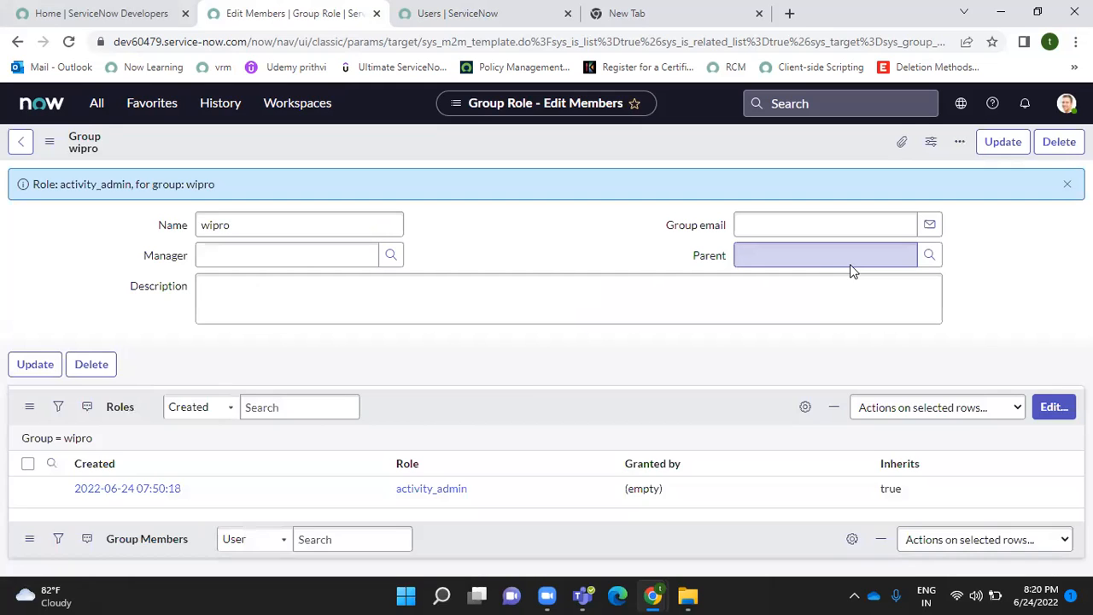
click(110, 413)
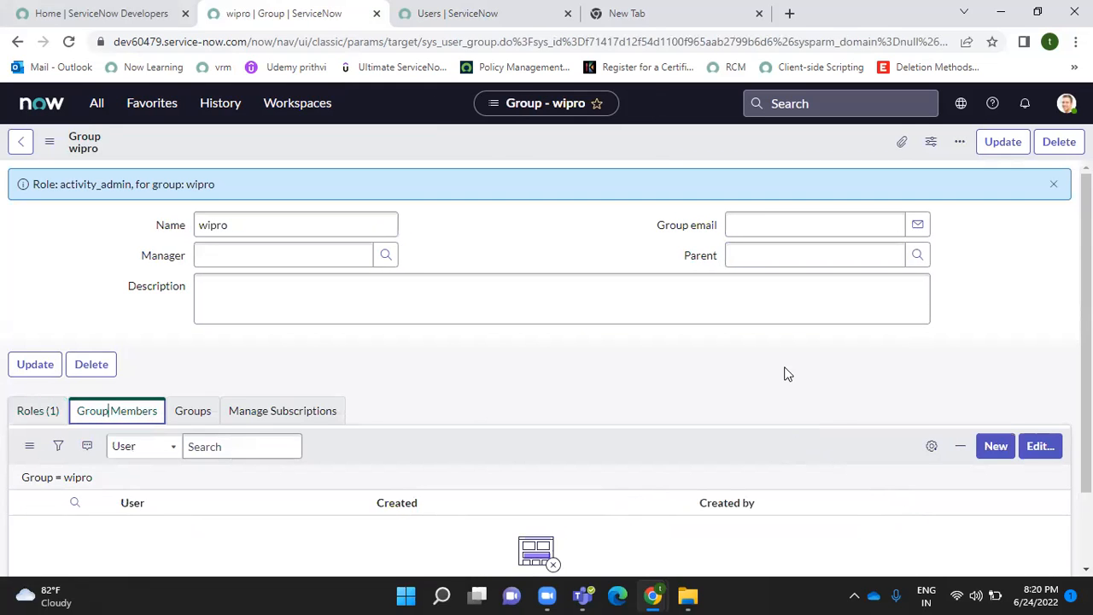
- Search 'test' and add user test demo as wipro's only member, then save
click(1033, 450)
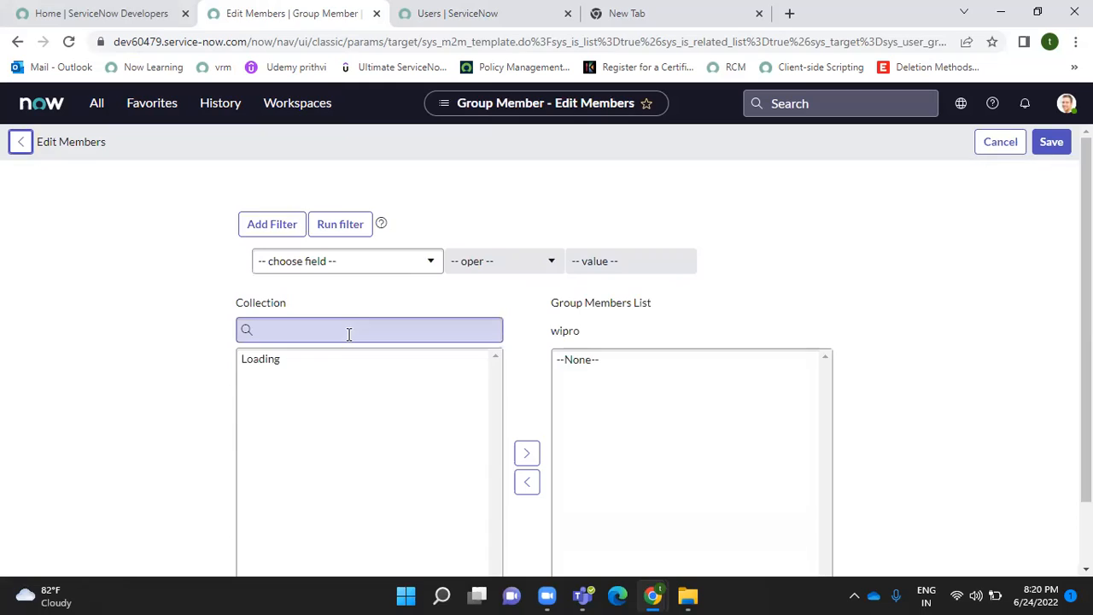
click(288, 334)
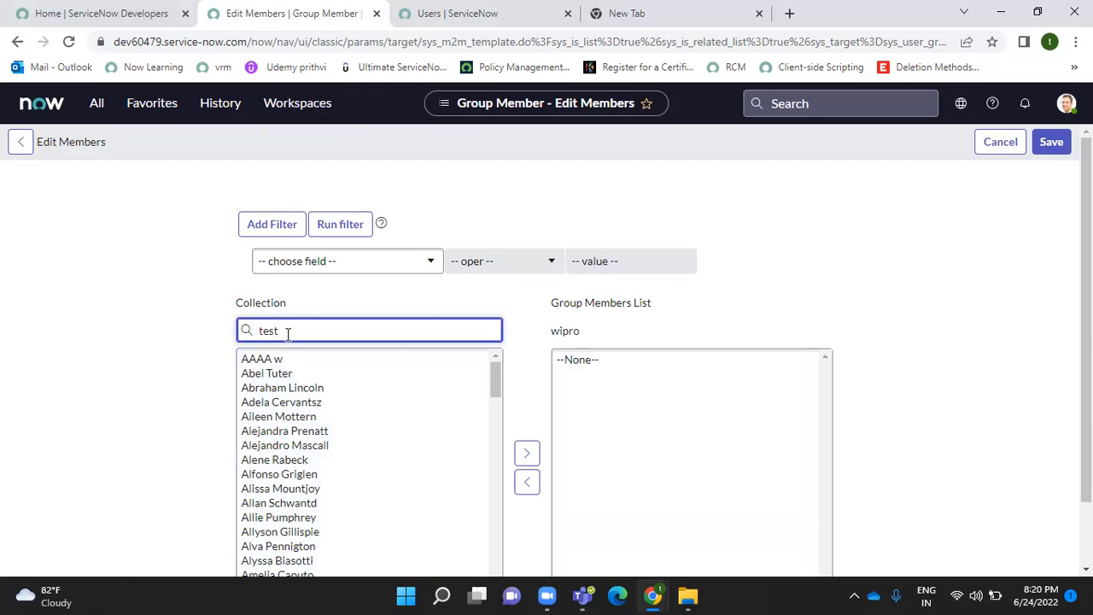
click(263, 403)
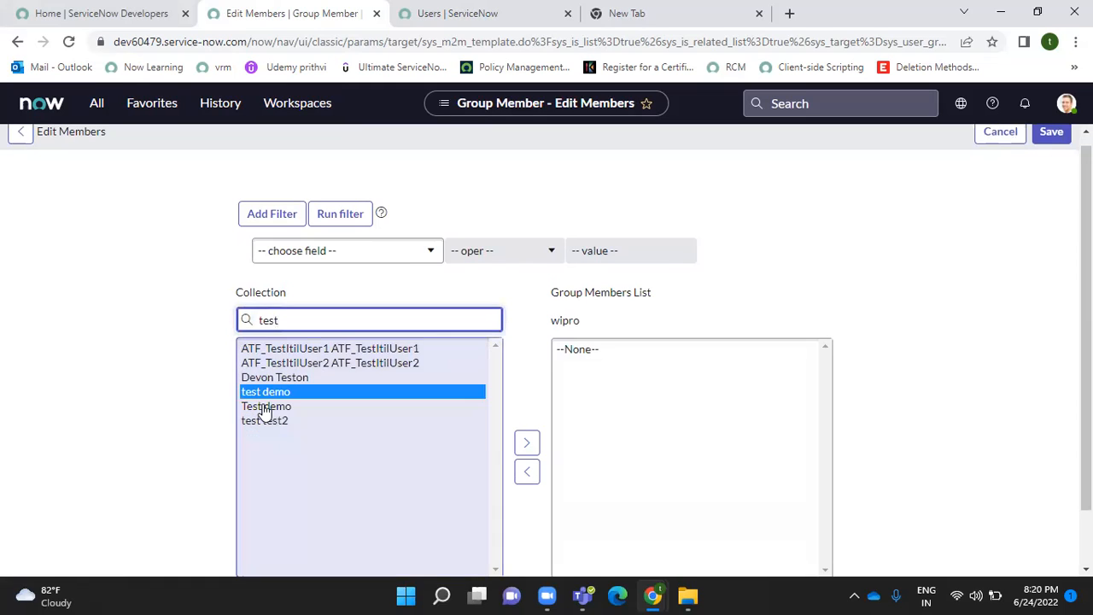
click(526, 442)
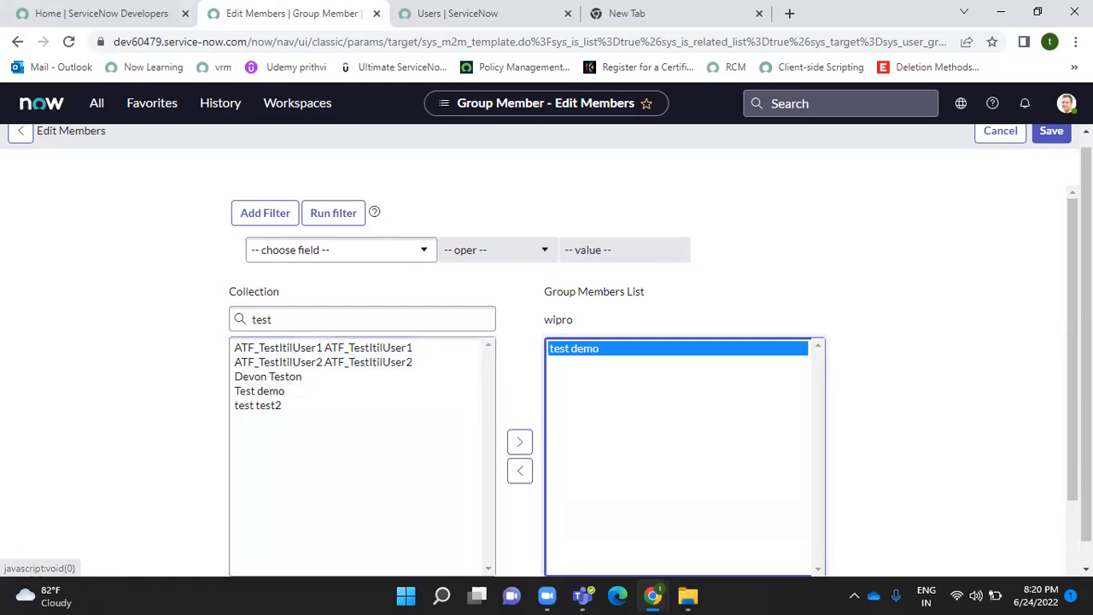
click(1051, 130)
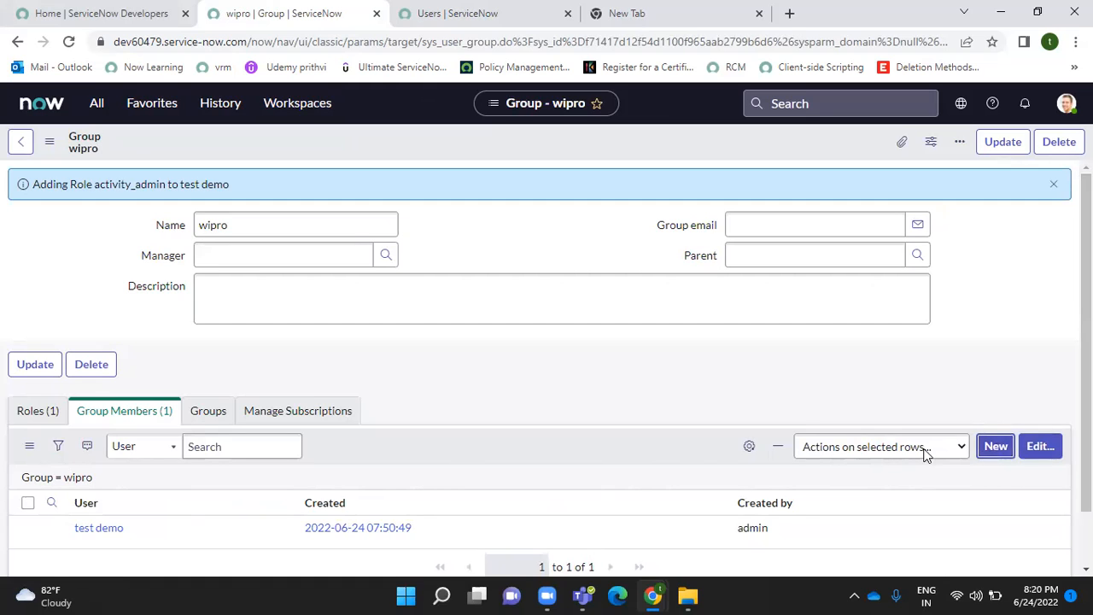
- From Group Members, create and submit a new user test2, entering user ID and first name
click(982, 450)
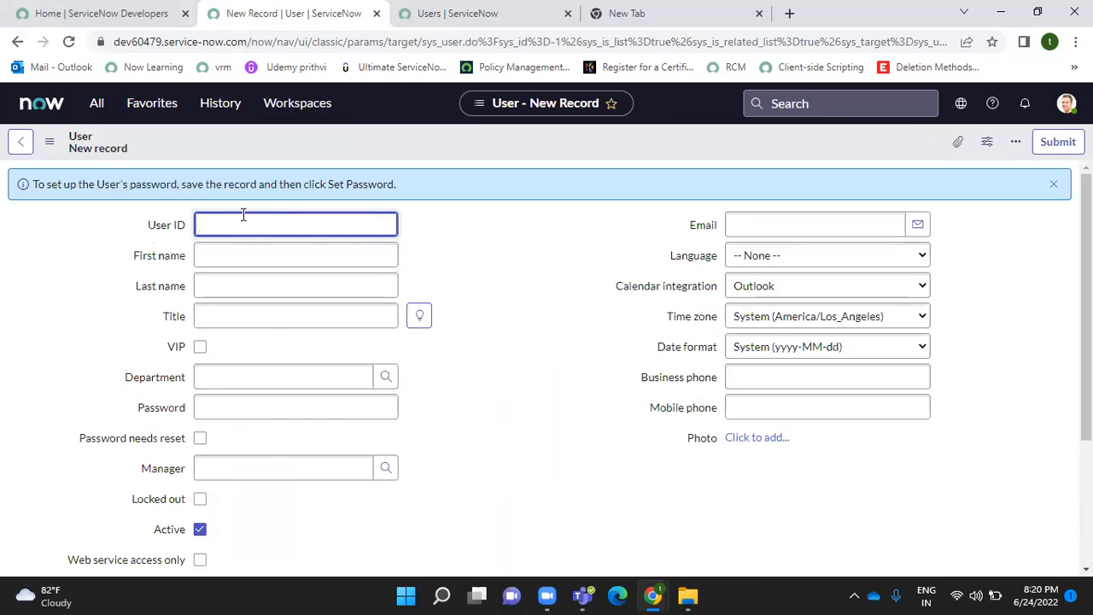
click(243, 215)
text(tes)
click(238, 248)
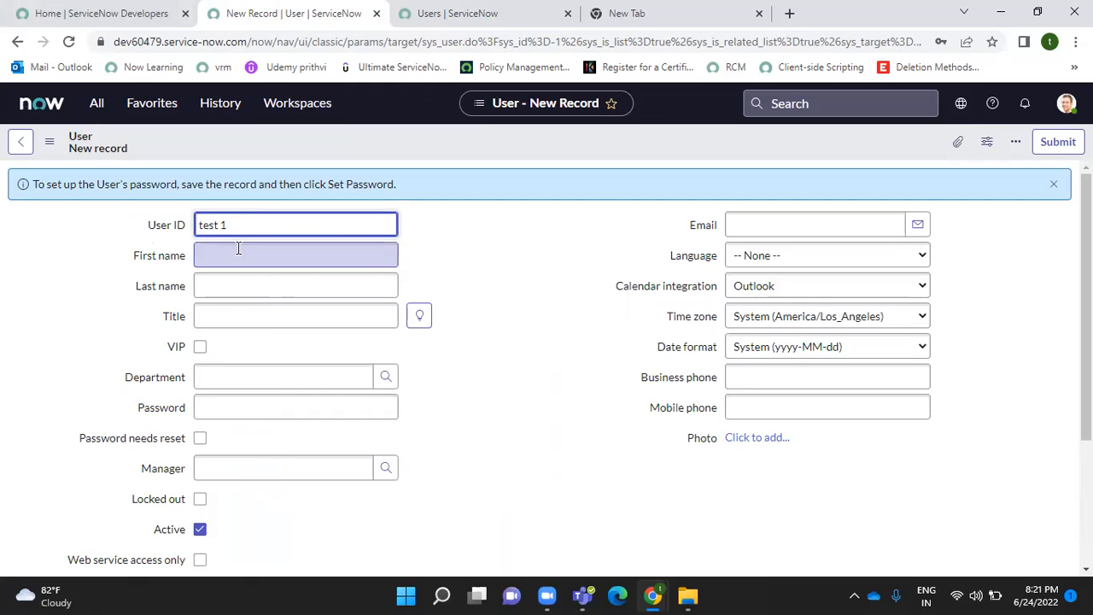
text(test2)
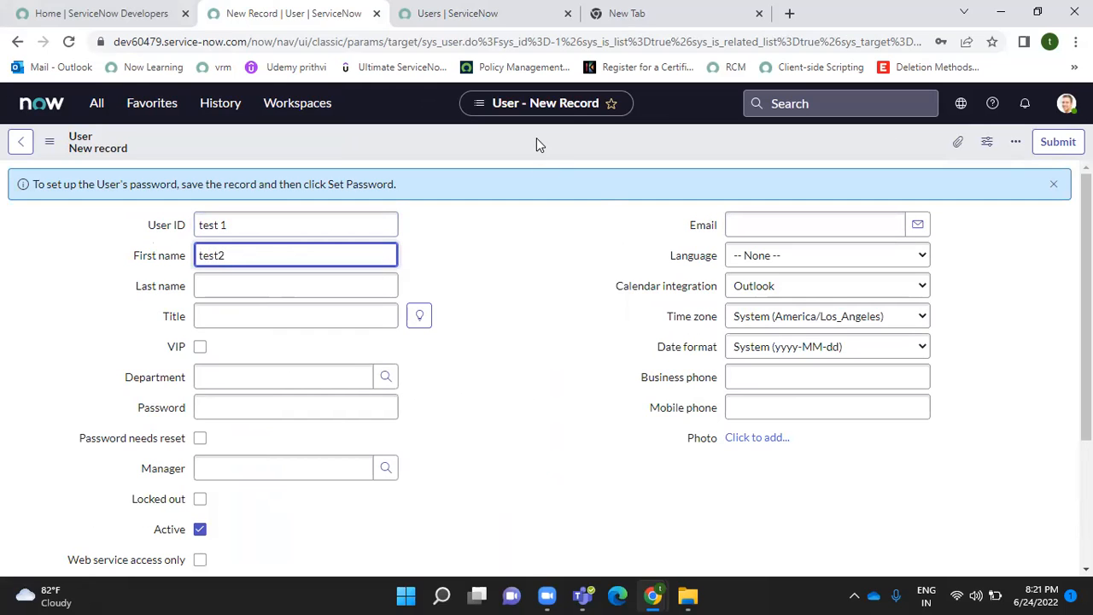
click(1045, 141)
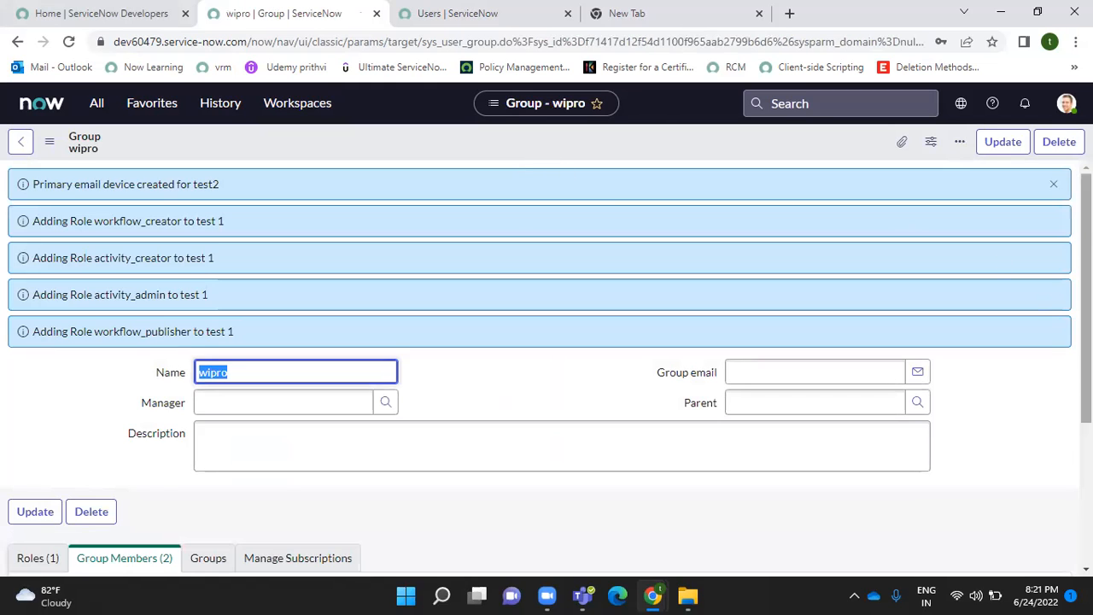
- Dismiss the info messages and open test2's user record in a new tab
scroll(489, 478, down, 3)
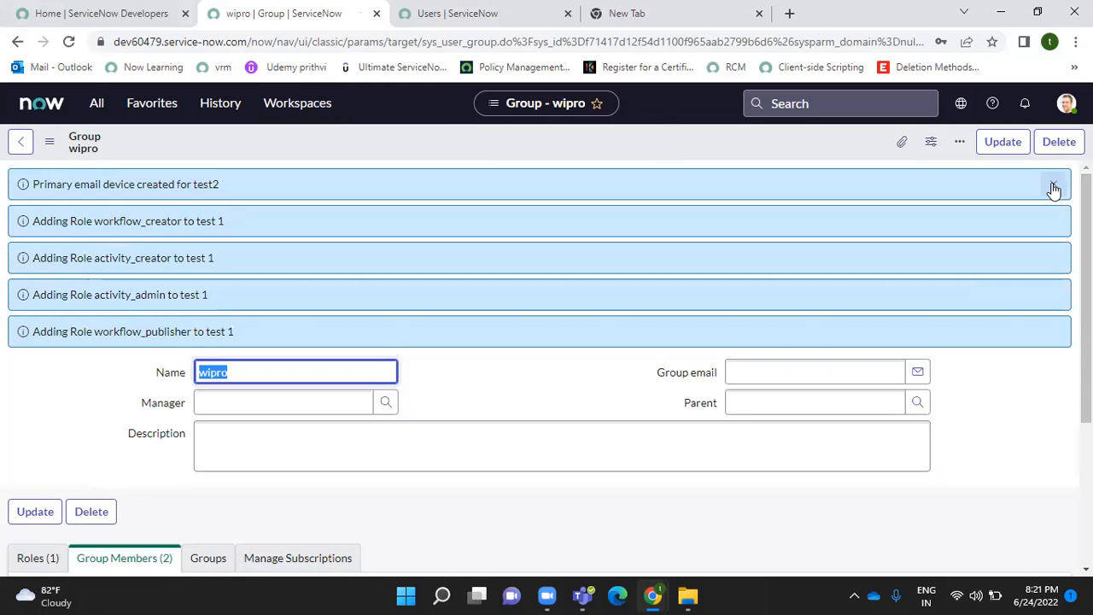
click(1054, 187)
scroll(145, 473, down, 1)
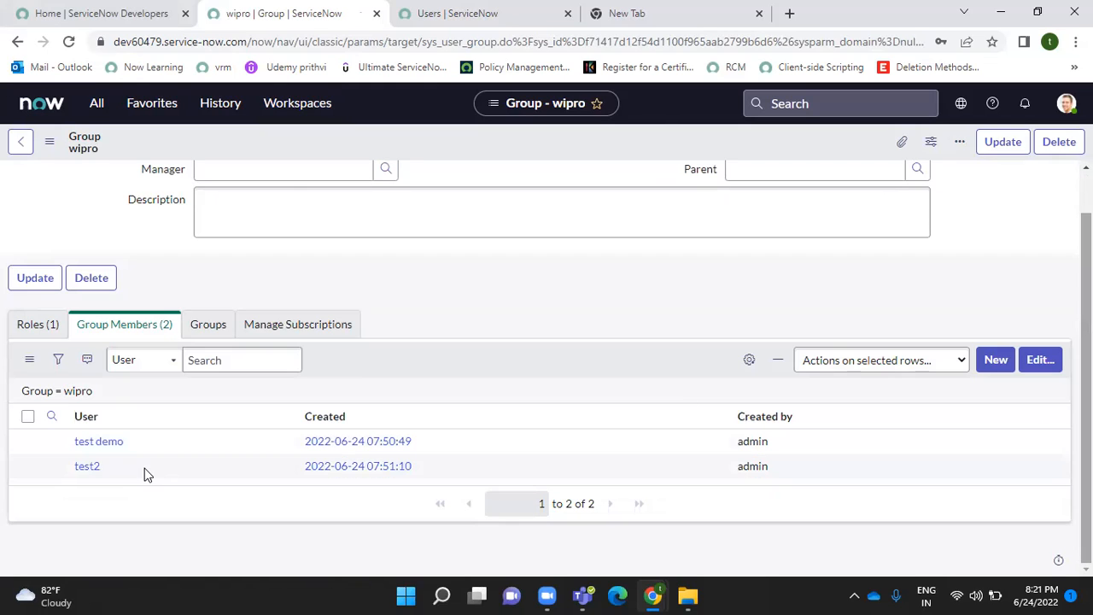
ctrl+click(89, 466)
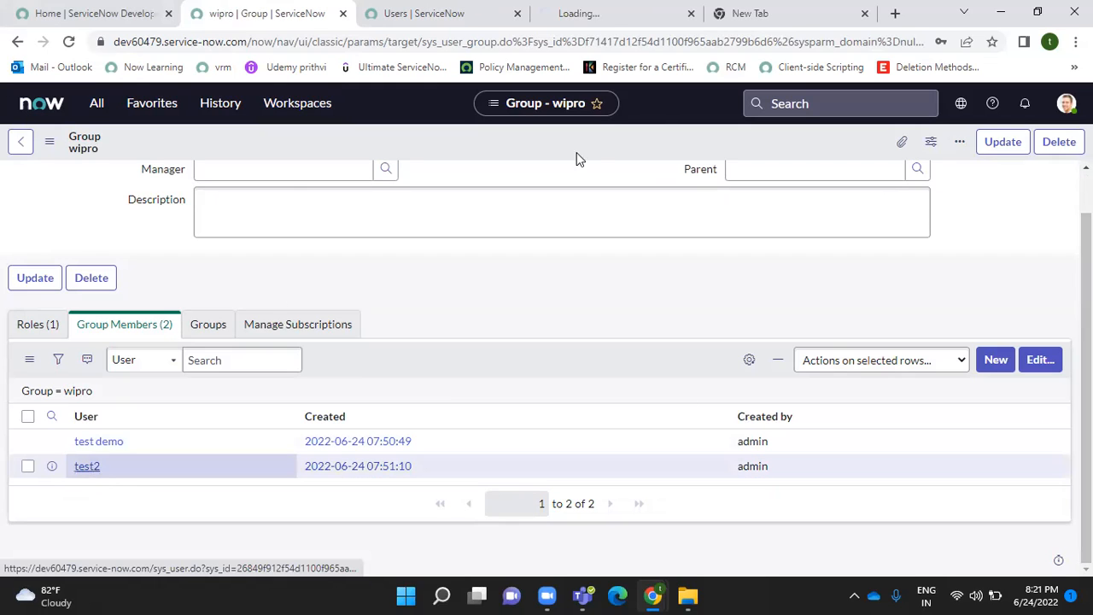
click(587, 9)
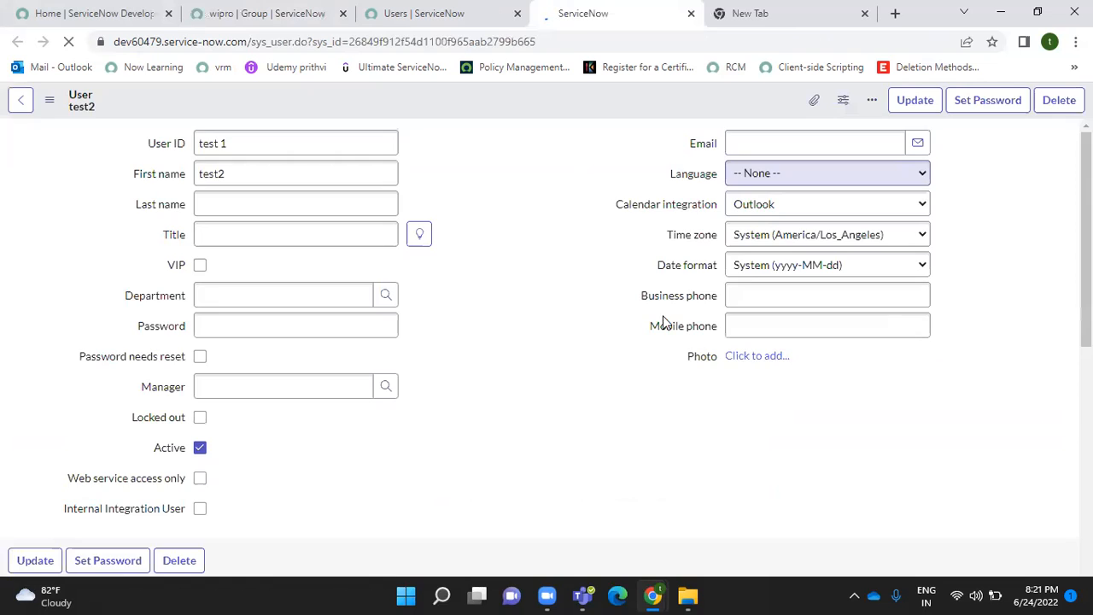
- Review test2's inherited roles and wipro group membership, then return to the Users list
scroll(666, 320, down, 4)
scroll(546, 330, down, 1)
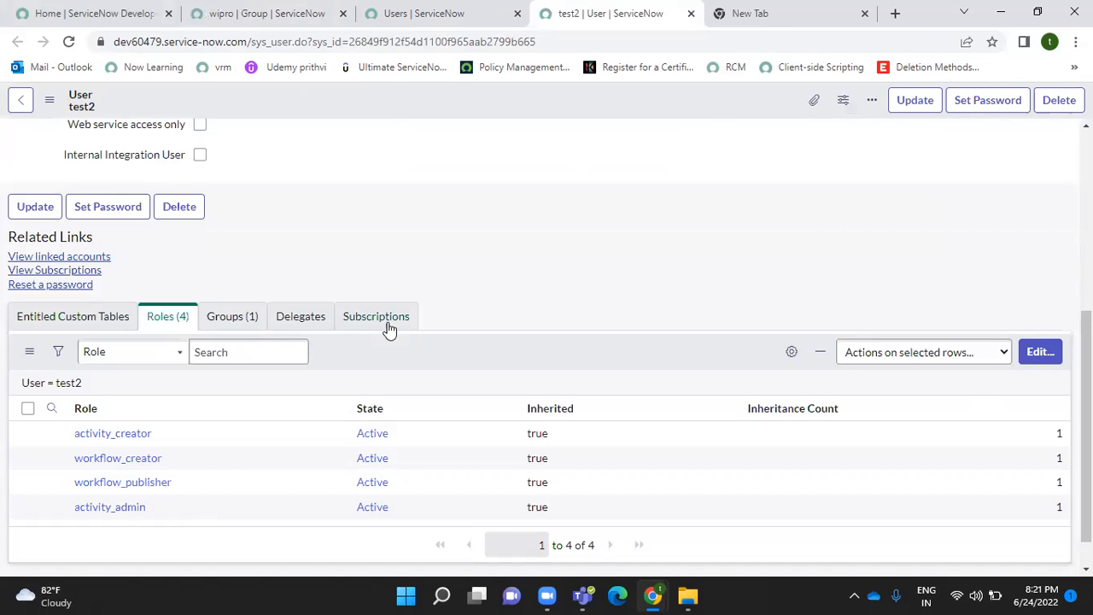
click(234, 323)
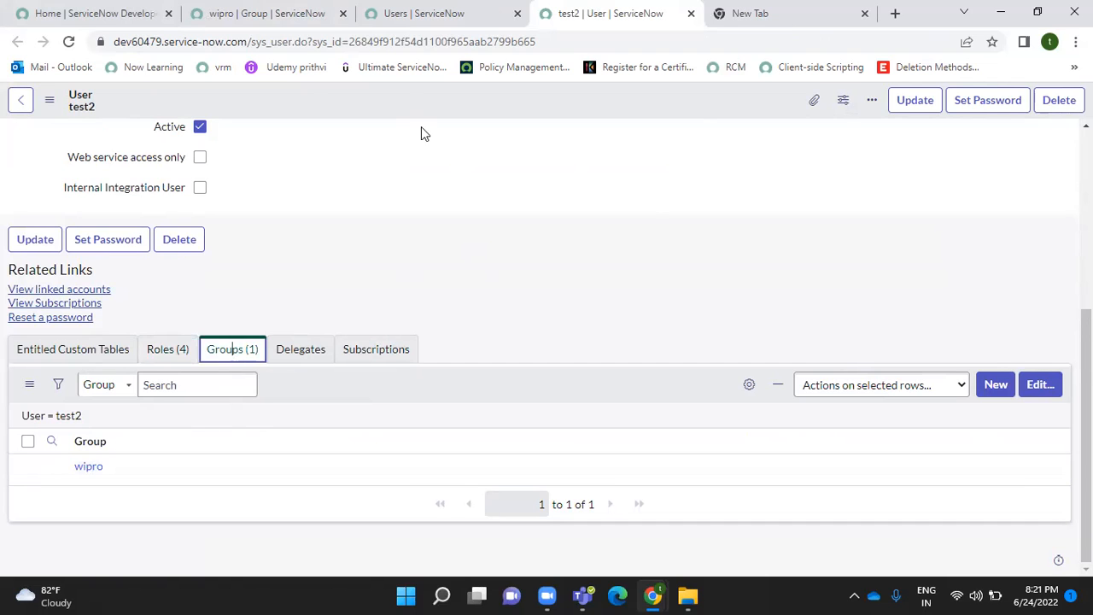
click(392, 14)
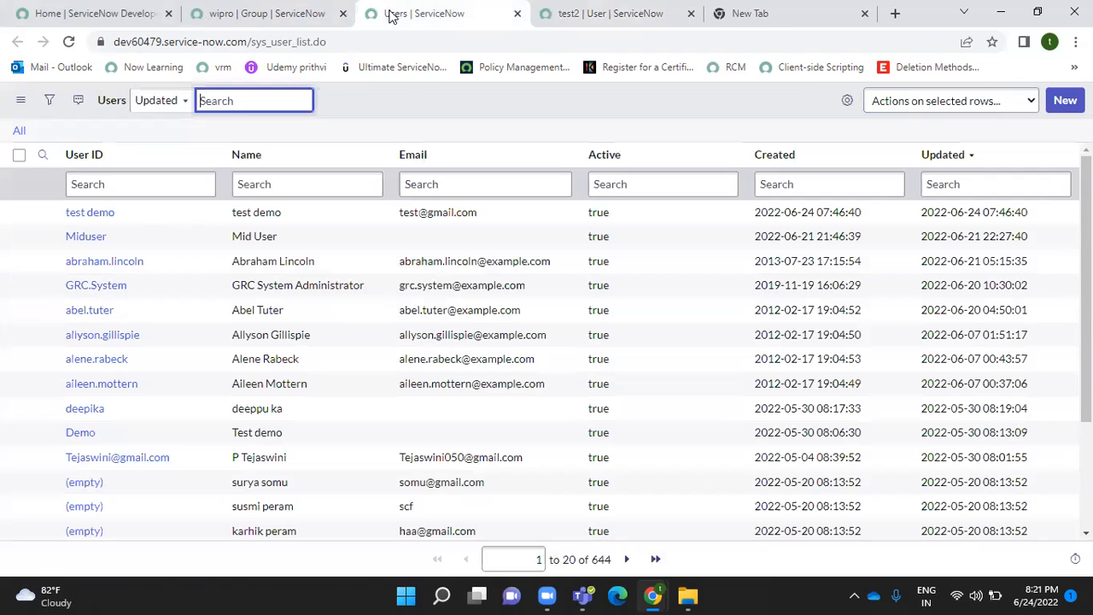
- From the wipro tab, open the full groups list by entering sys_user_group.LIST in the navigator
click(248, 14)
click(101, 106)
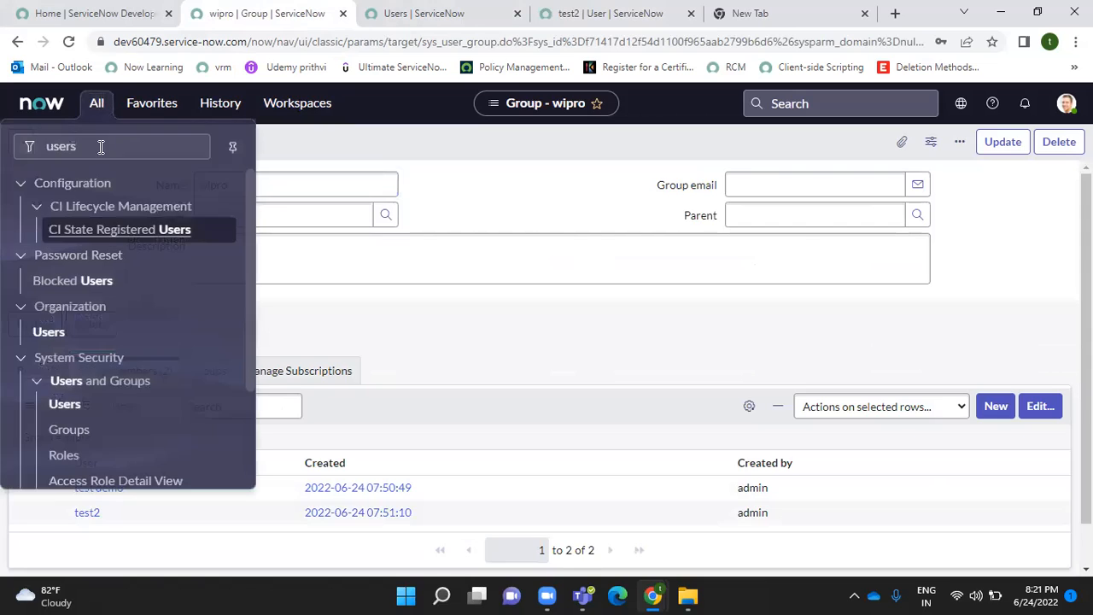
click(100, 147)
key(BackSpace)
key(BackSpace)
key(BackSpace)
key(BackSpace)
key(BackSpace)
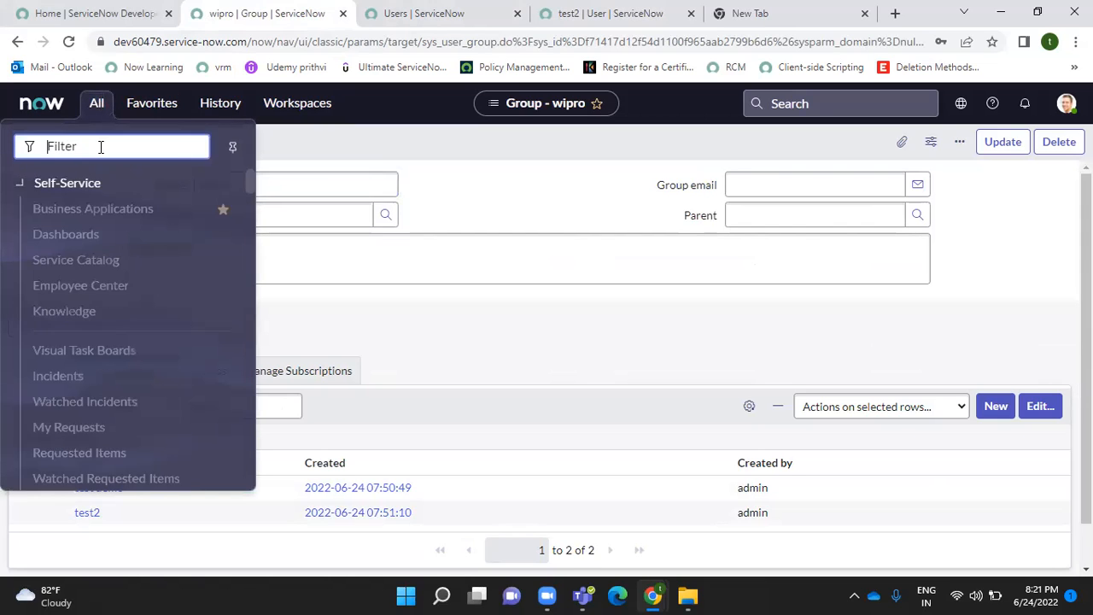
text(sys_use)
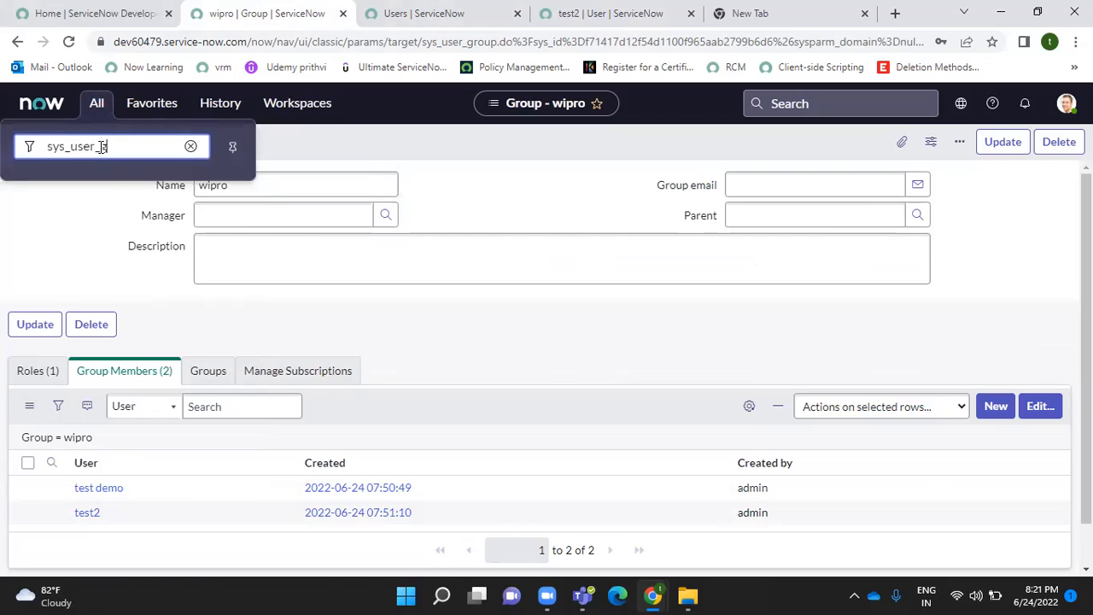
text(r_group.LIST)
key(Return)
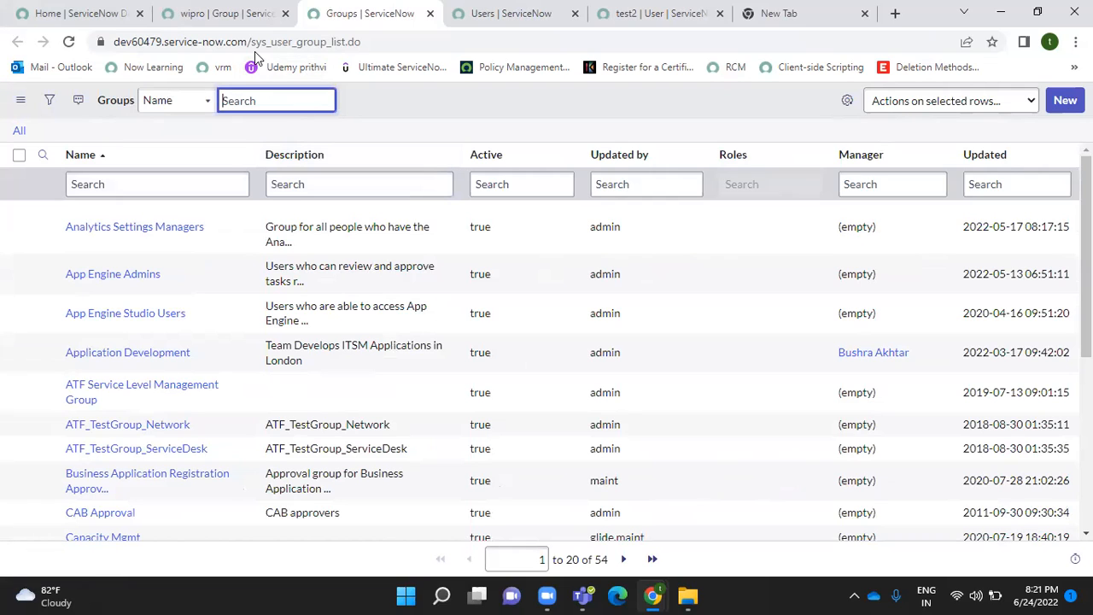
- In the wipro tab, filter the navigator on 'roles' and open System Security > Users and Groups > Roles
click(212, 14)
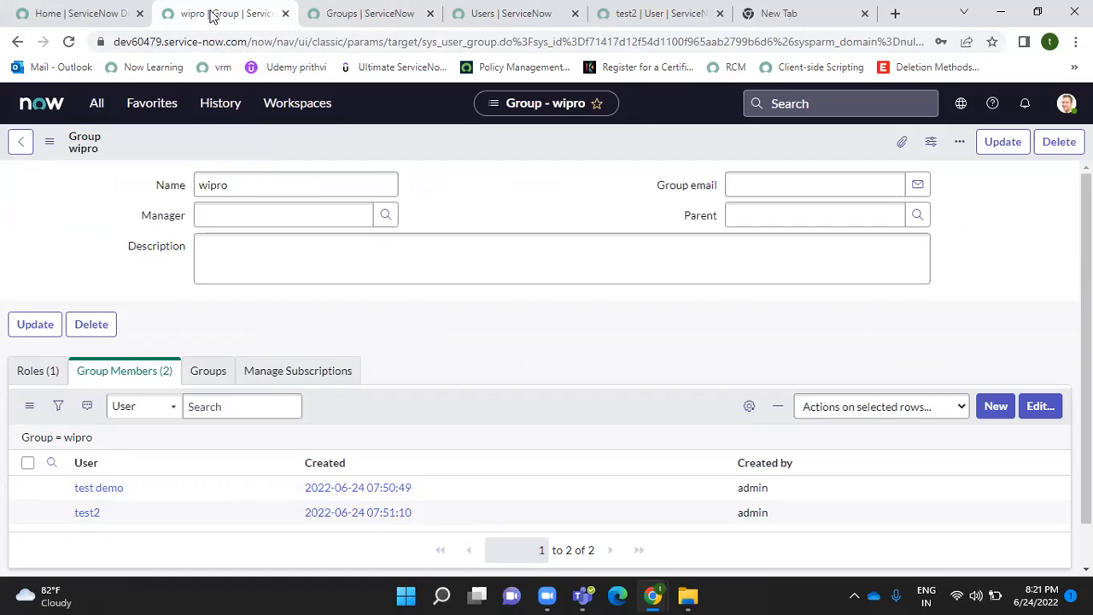
click(100, 111)
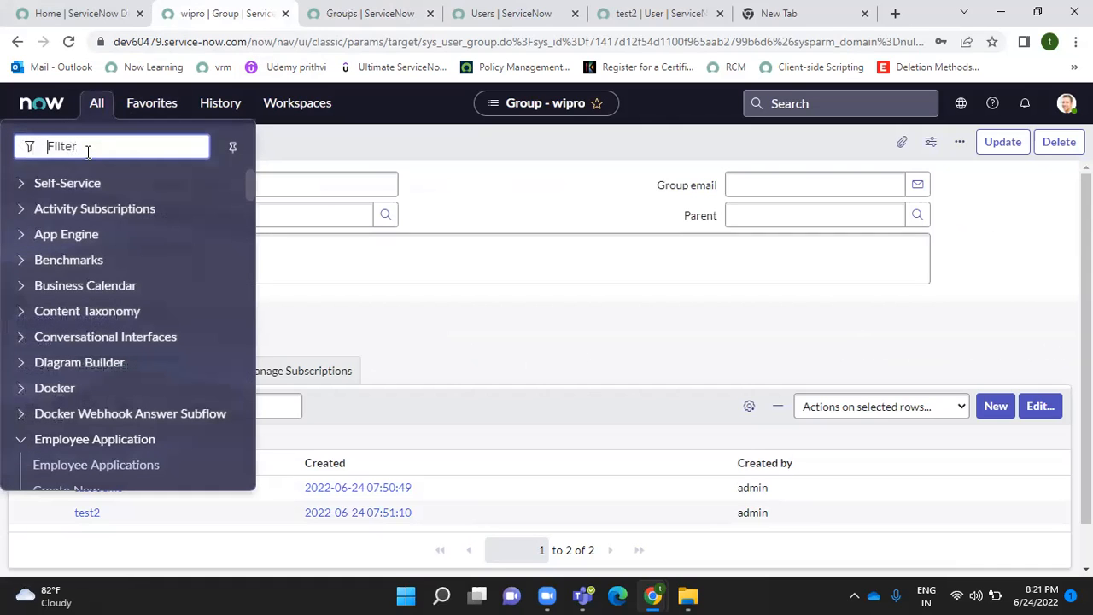
text(roles)
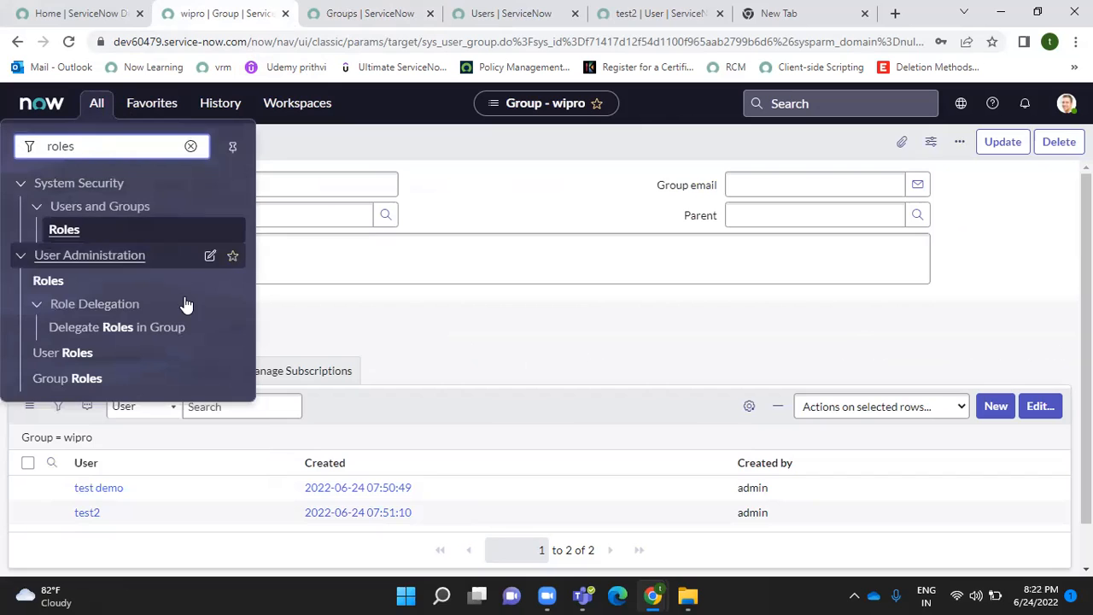
click(64, 231)
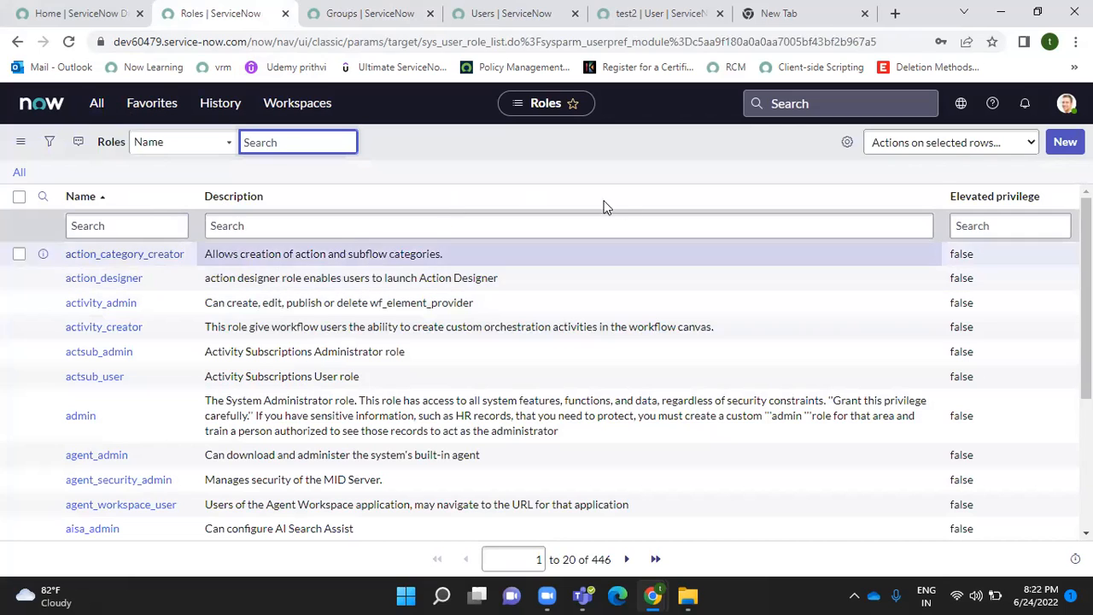
- Create and submit a new role named sn_compliance_group from the Roles list
click(1065, 141)
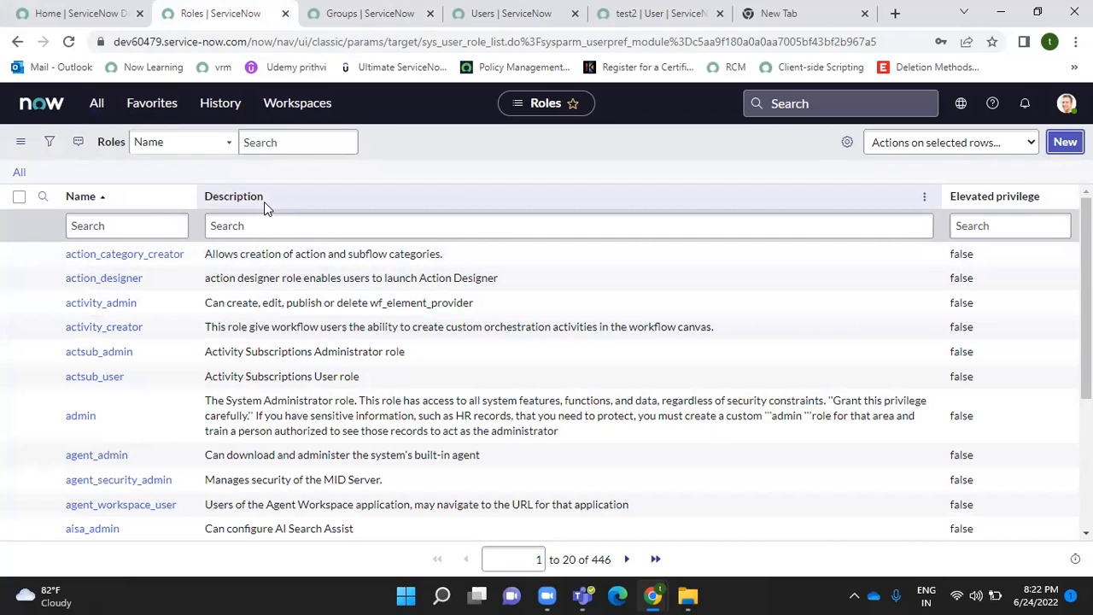
click(237, 184)
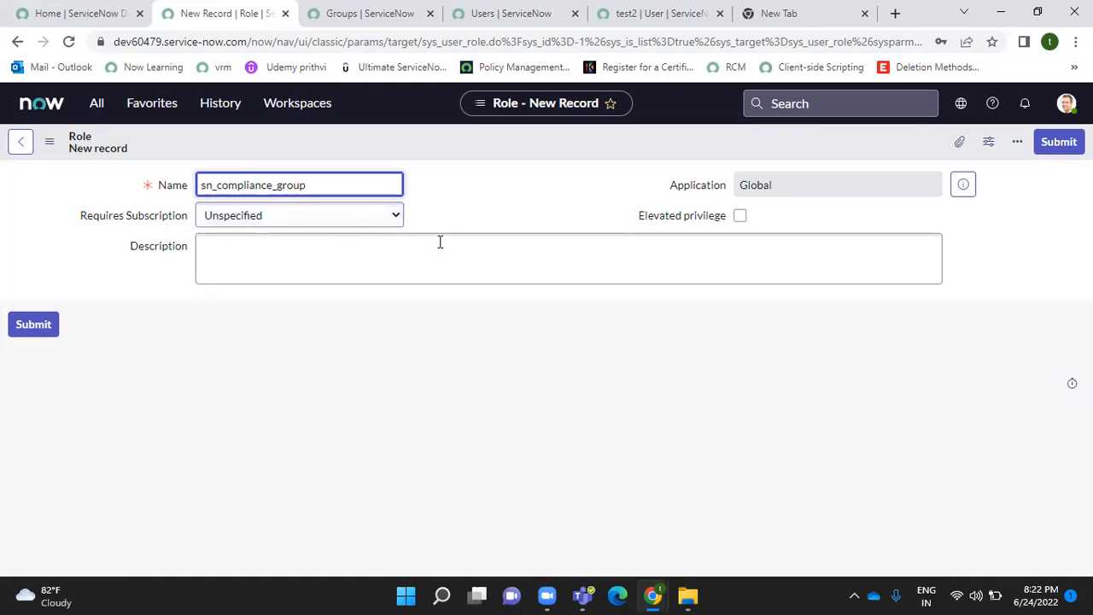
click(1059, 142)
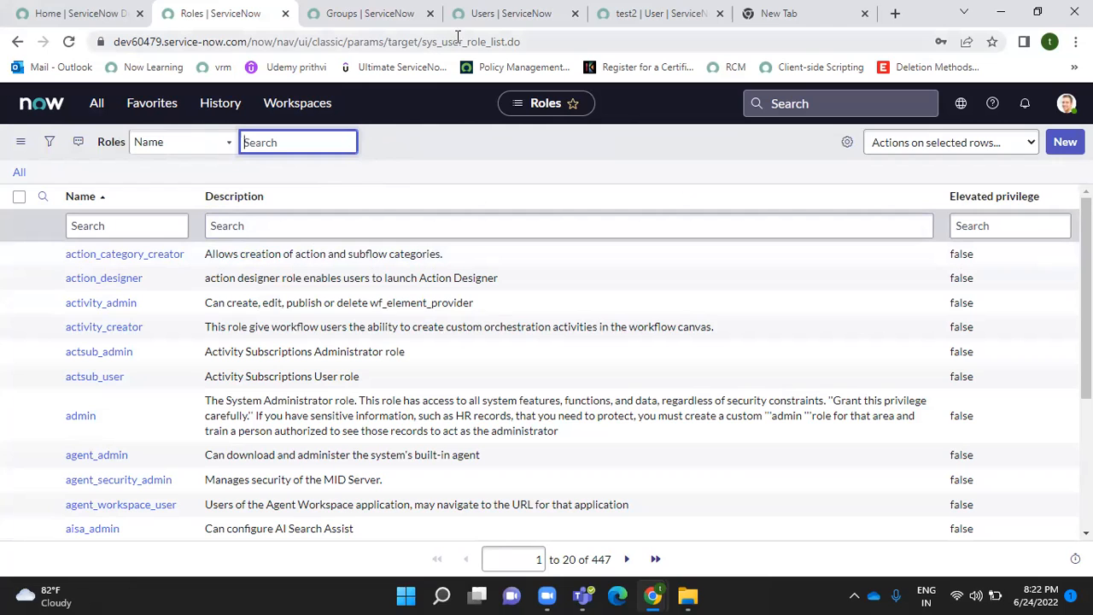
- Open sys_user_role.LIST in a second tab, then return to the original Roles list tab
click(95, 103)
click(85, 141)
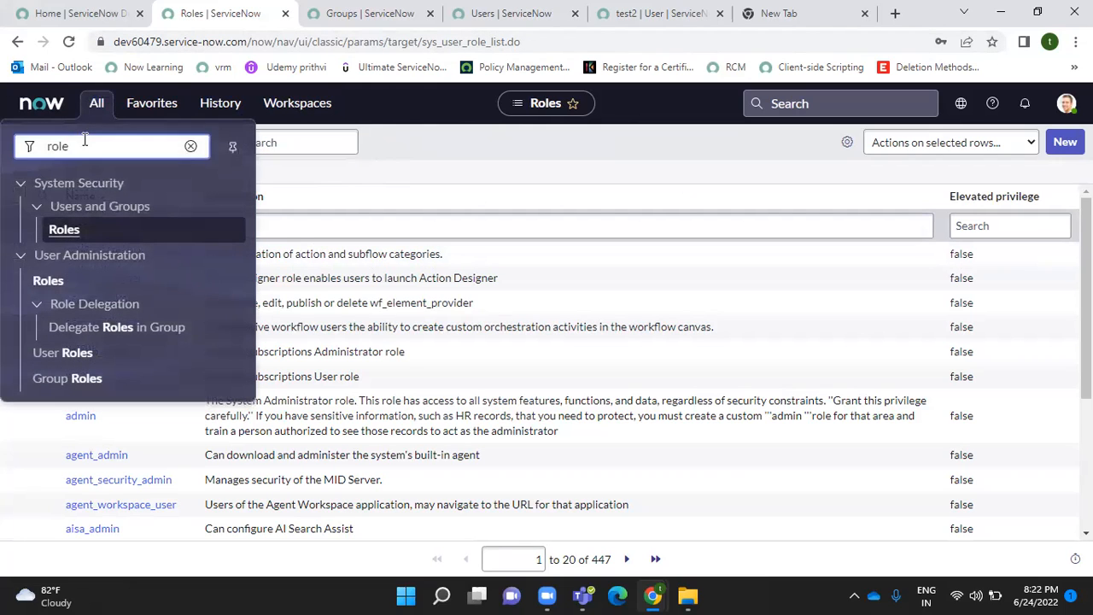
key(BackSpace)
key(BackSpace)
key(BackSpace)
key(BackSpace)
text(sys_)
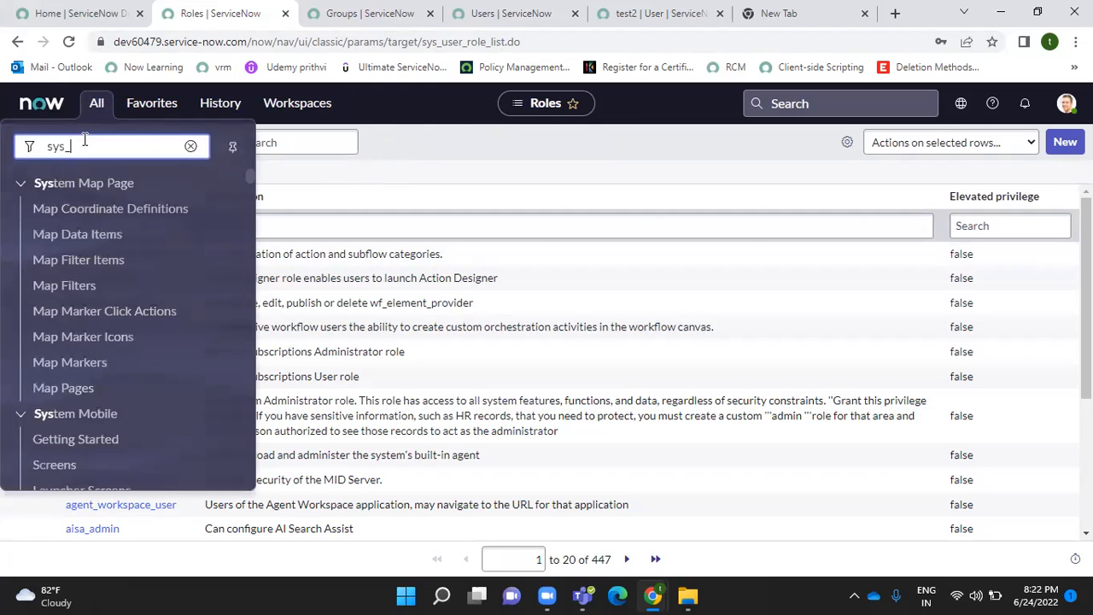
text(user_role.)
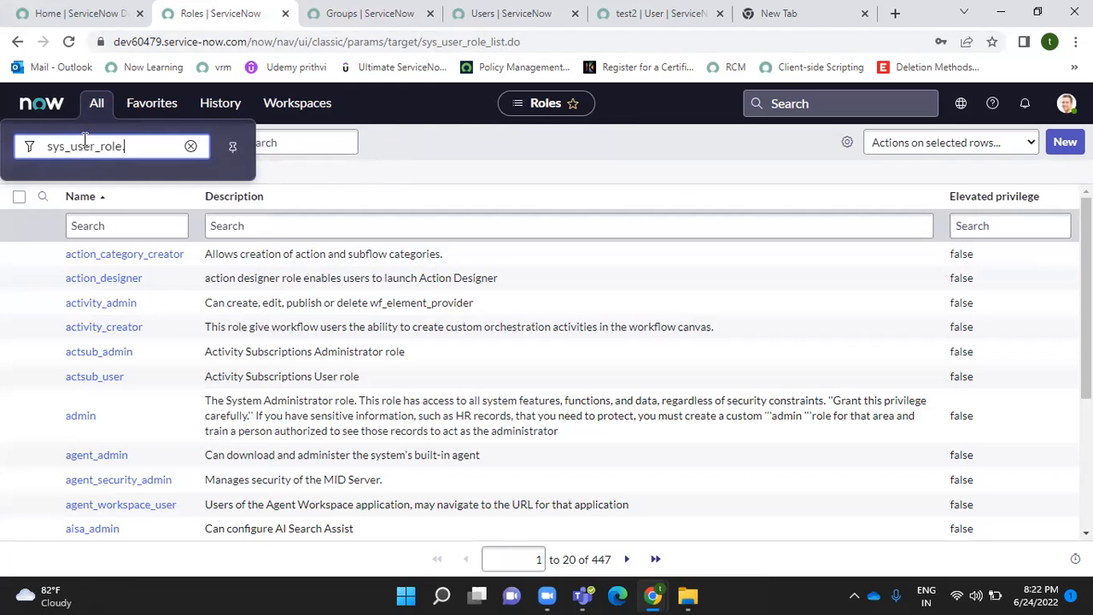
text(LIST)
key(Return)
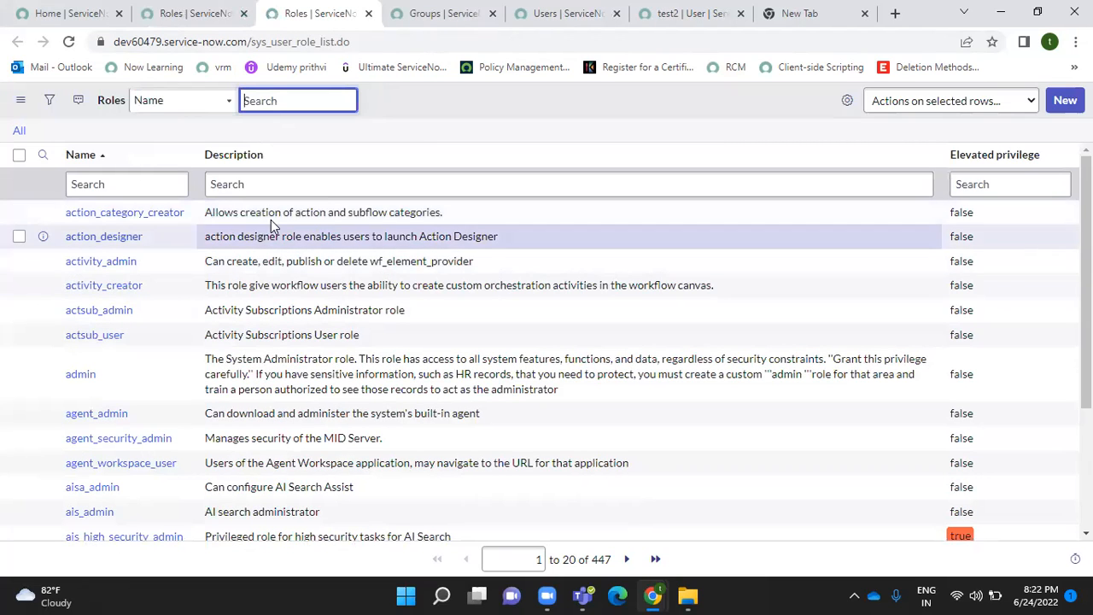
click(171, 14)
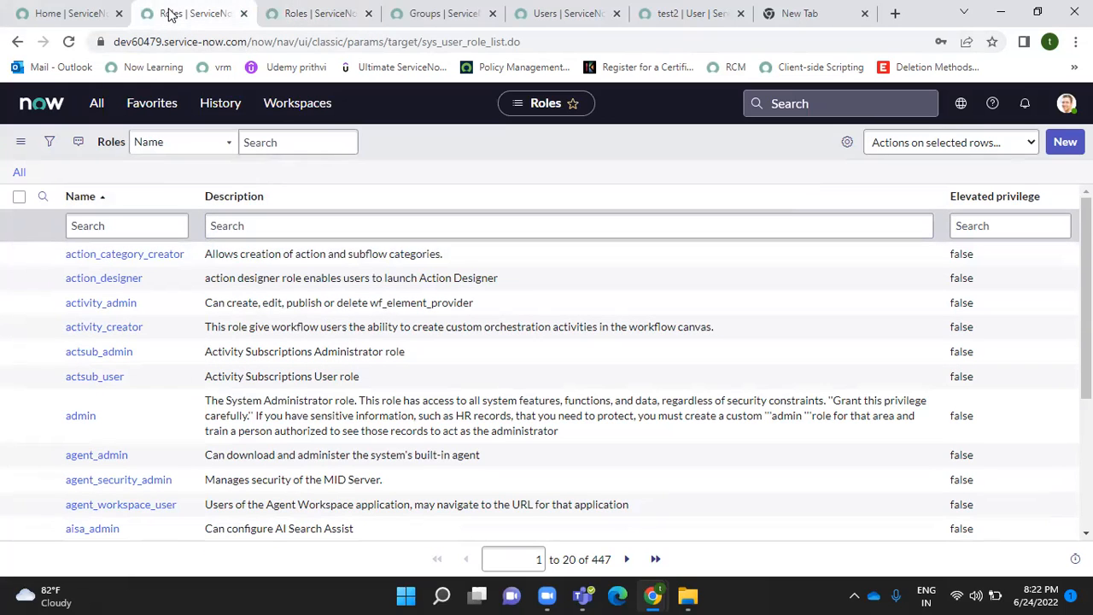